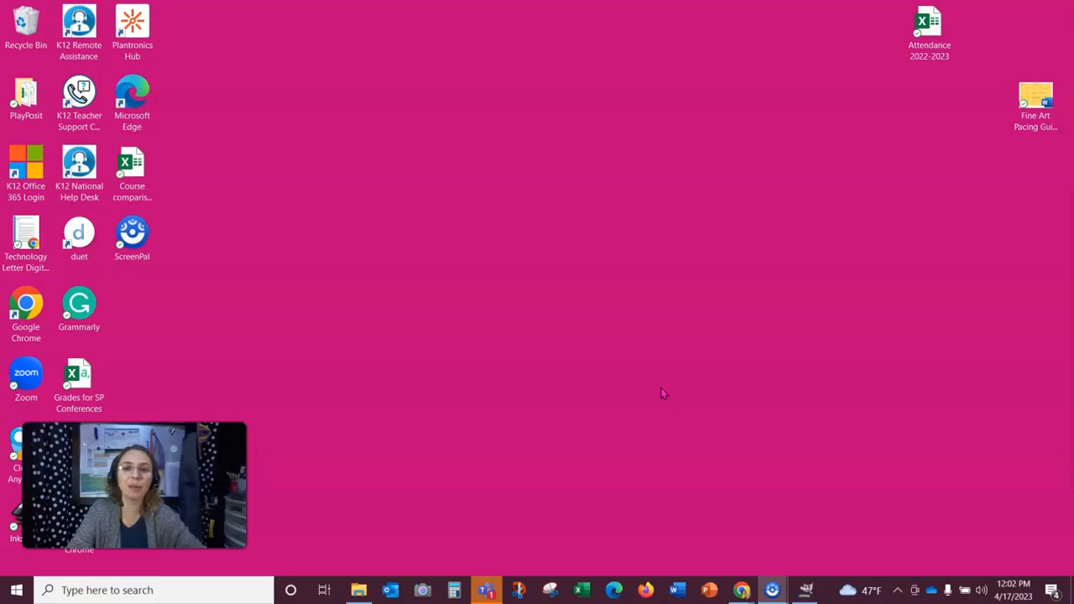
- Open the GIMP graffiti animation project from the Gimp - Graffiti Animation folder inside Documents > Digital Art Class
left_click(359, 590)
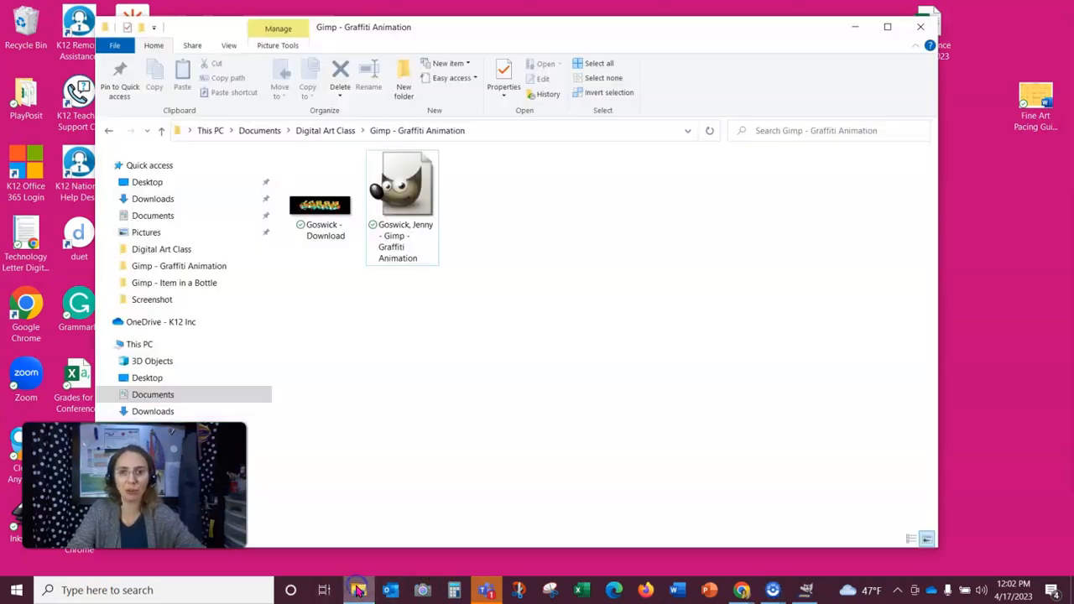
left_click(177, 219)
left_click(360, 194)
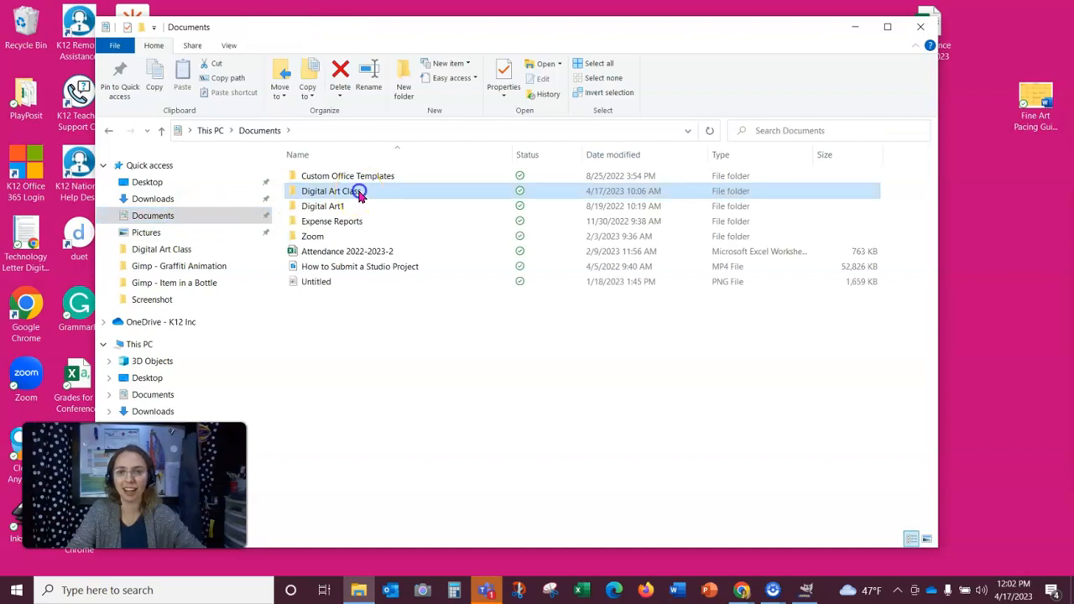
double_click(359, 193)
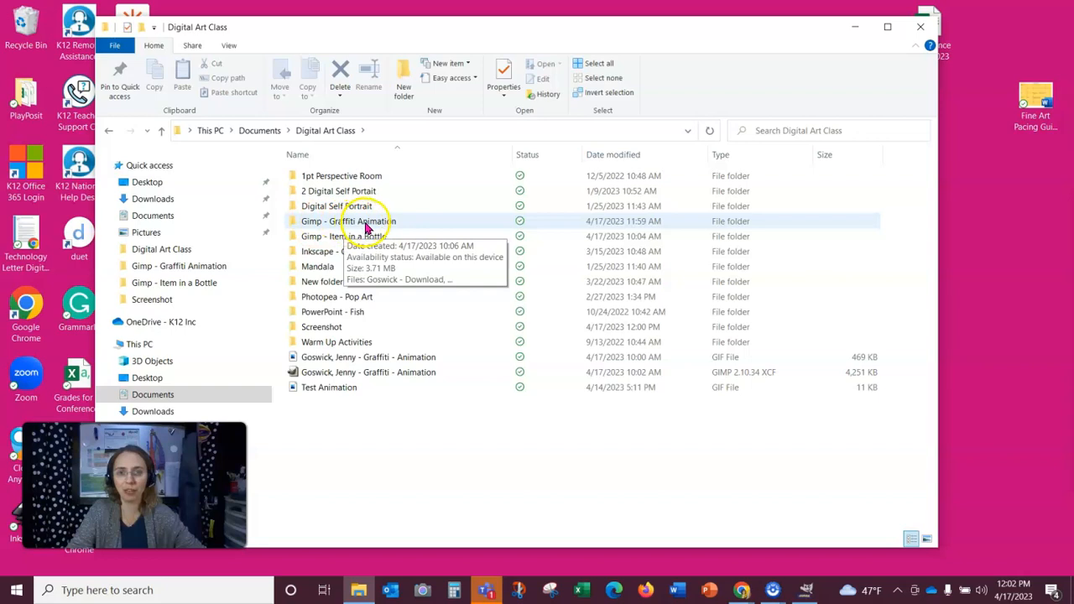
double_click(365, 225)
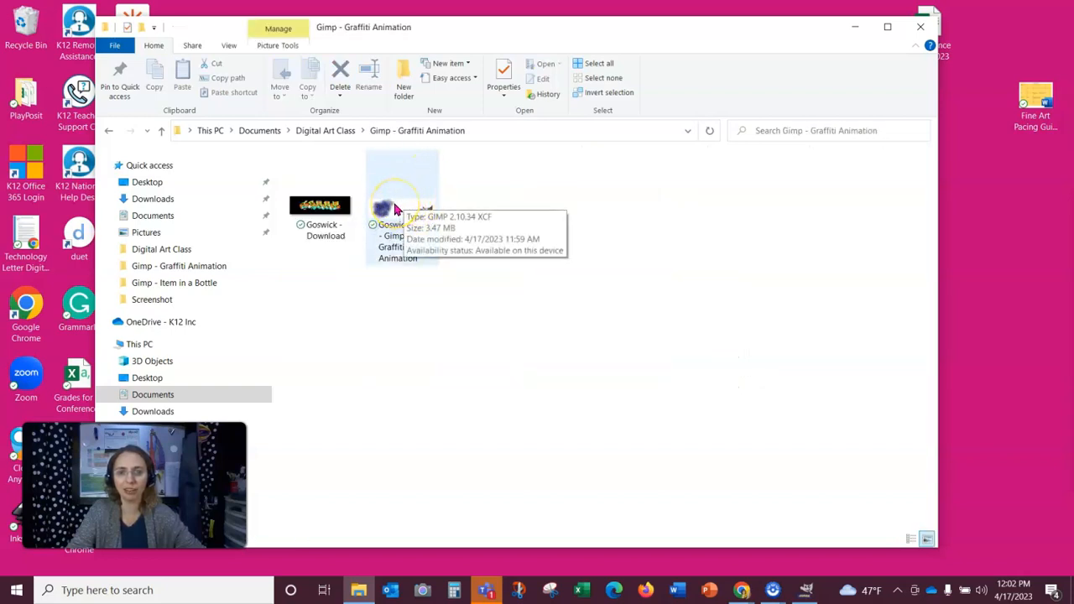
double_click(394, 209)
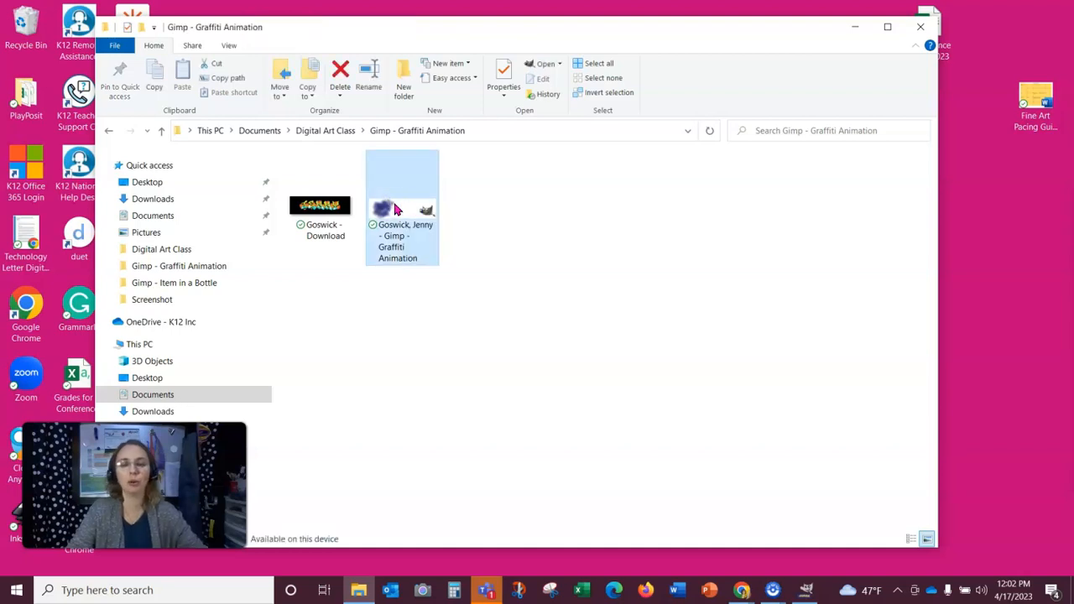
left_click(855, 29)
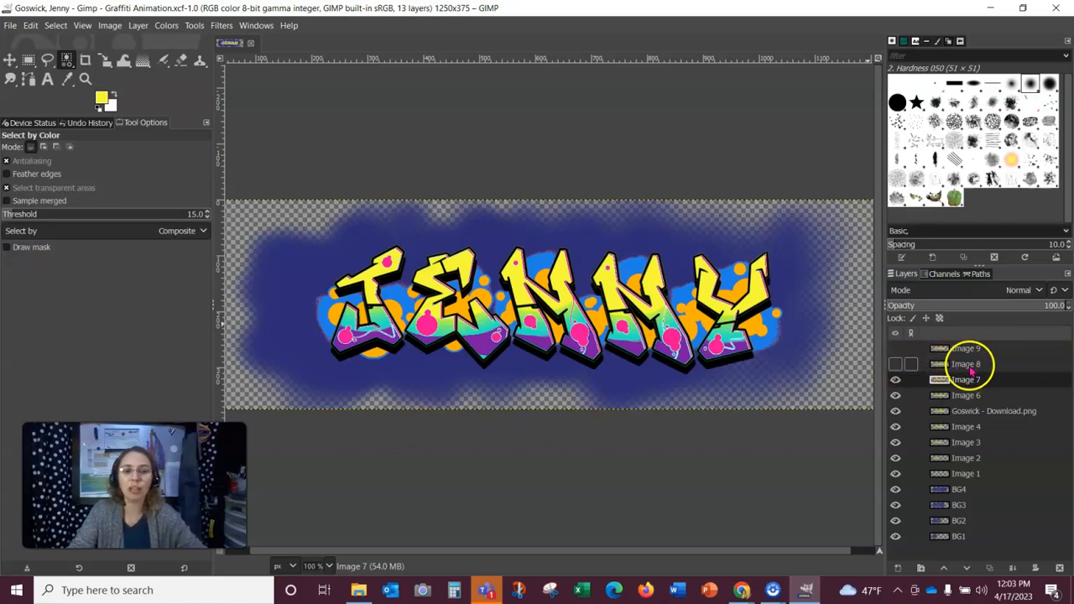
- Make the Image 8 layer visible and set it as the active layer
left_click(895, 365)
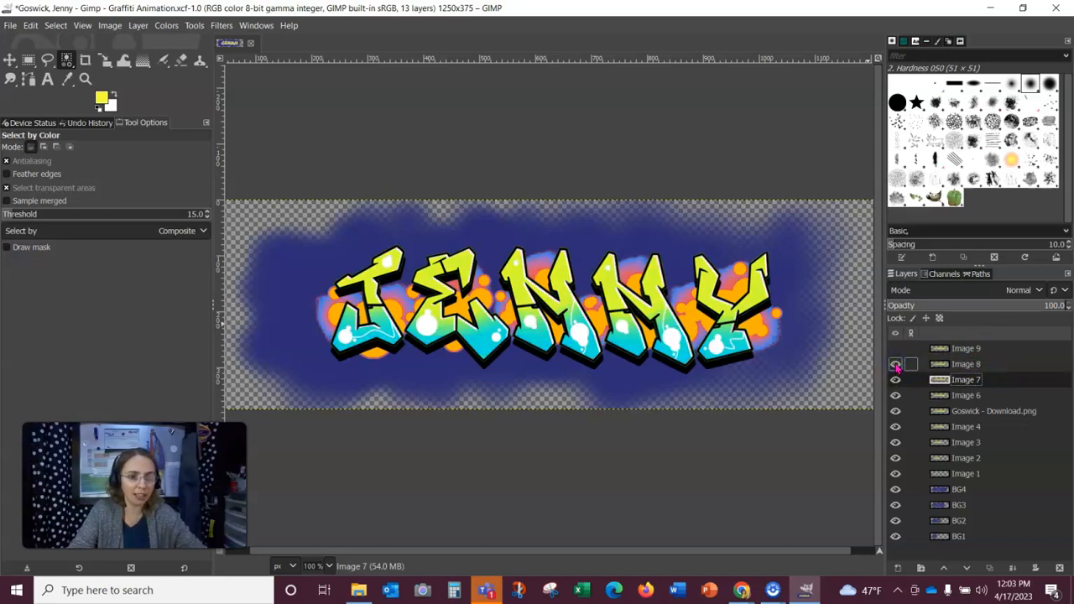
left_click(954, 380)
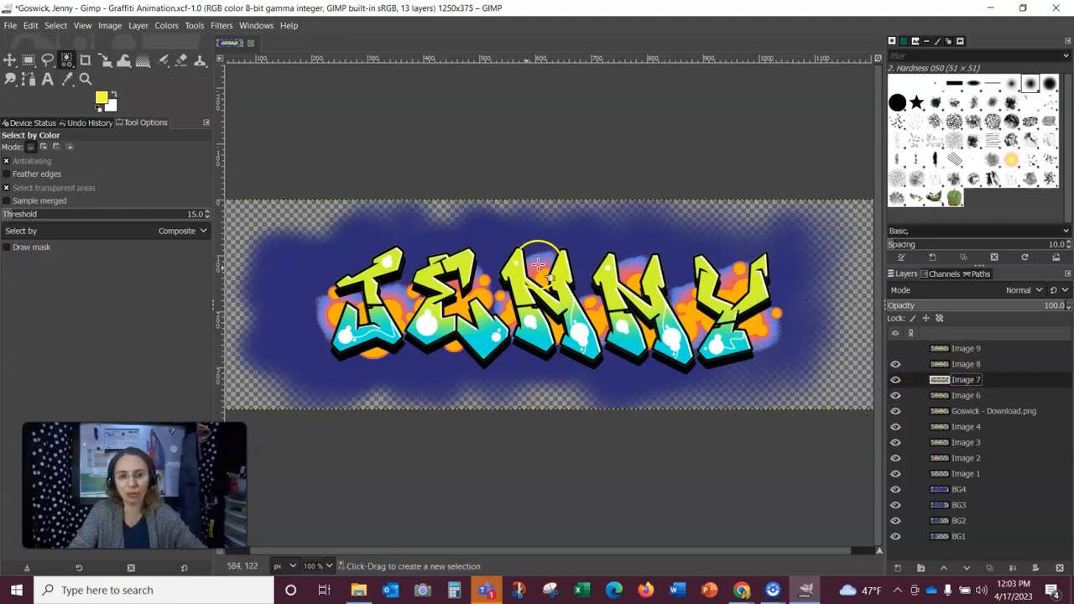
left_click(966, 366)
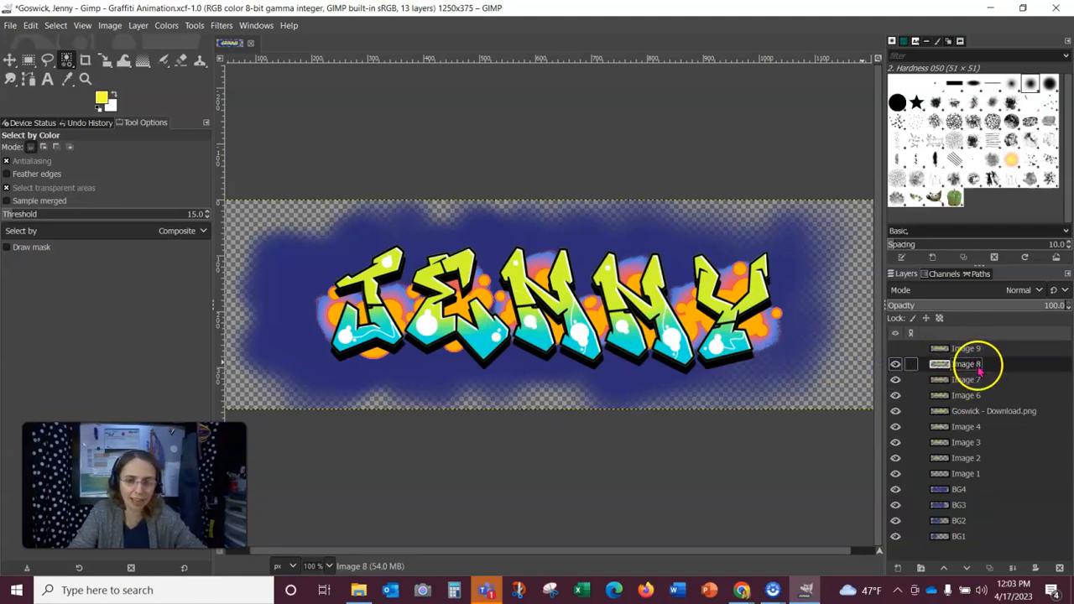
- Select the teal lower parts of the letters by color and fill them with lime green sampled from the letter tops
left_click(55, 27)
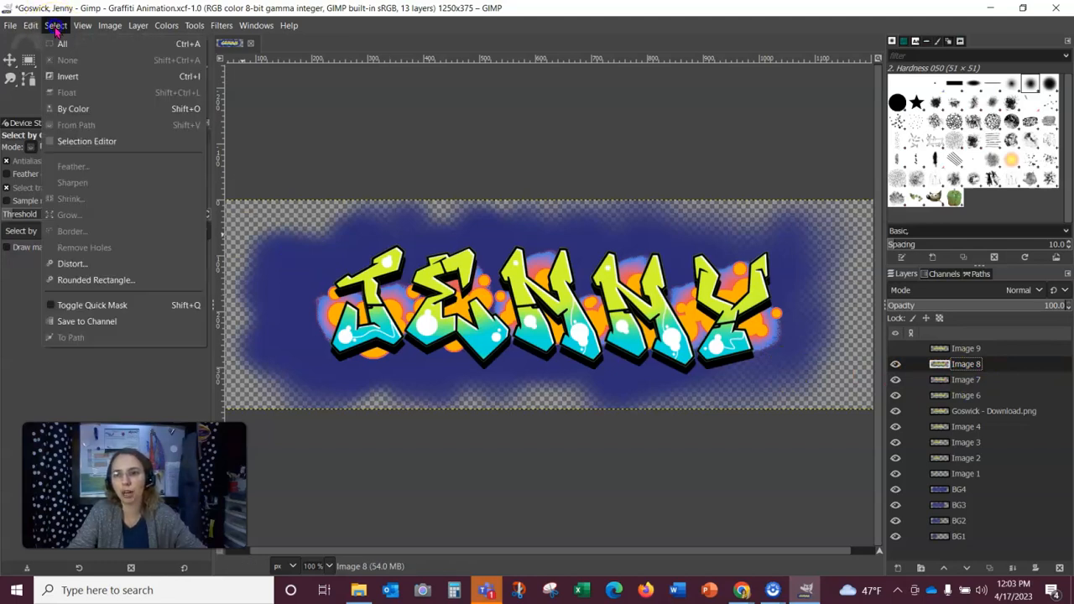
left_click(74, 109)
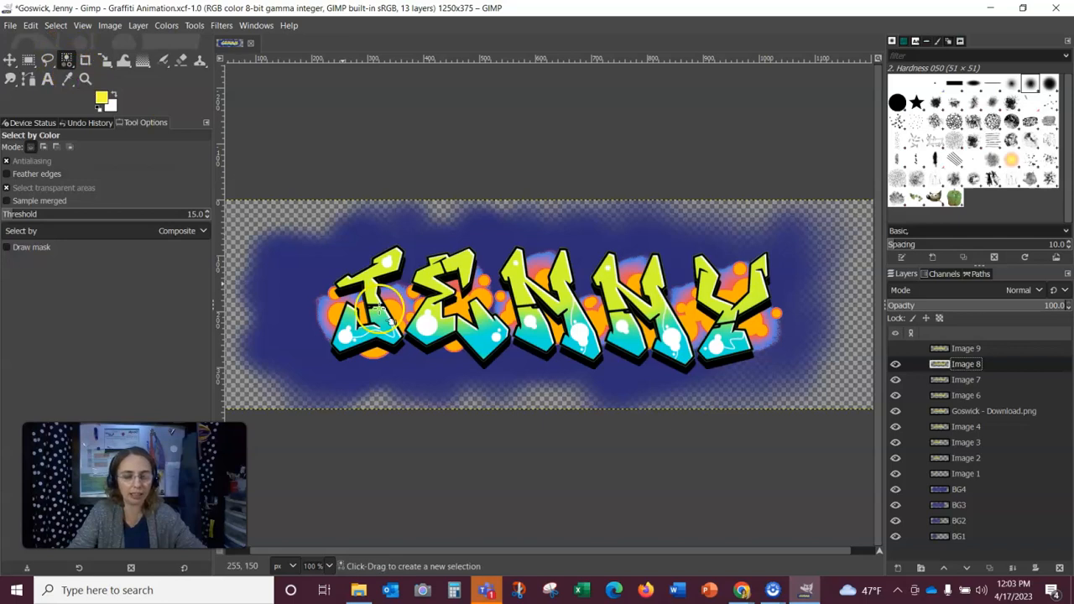
left_click(487, 345)
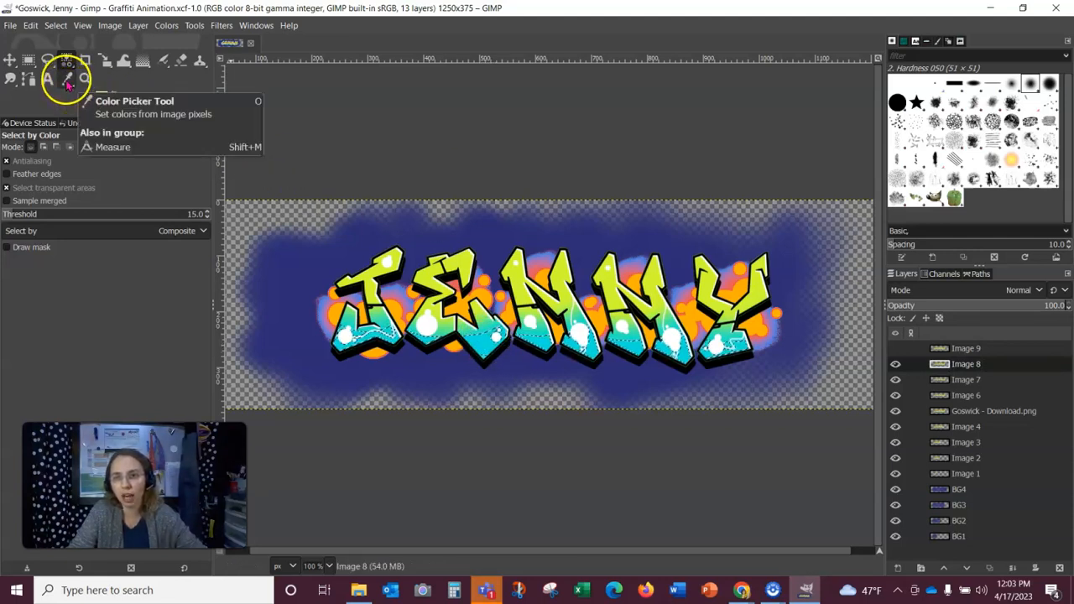
left_click(67, 84)
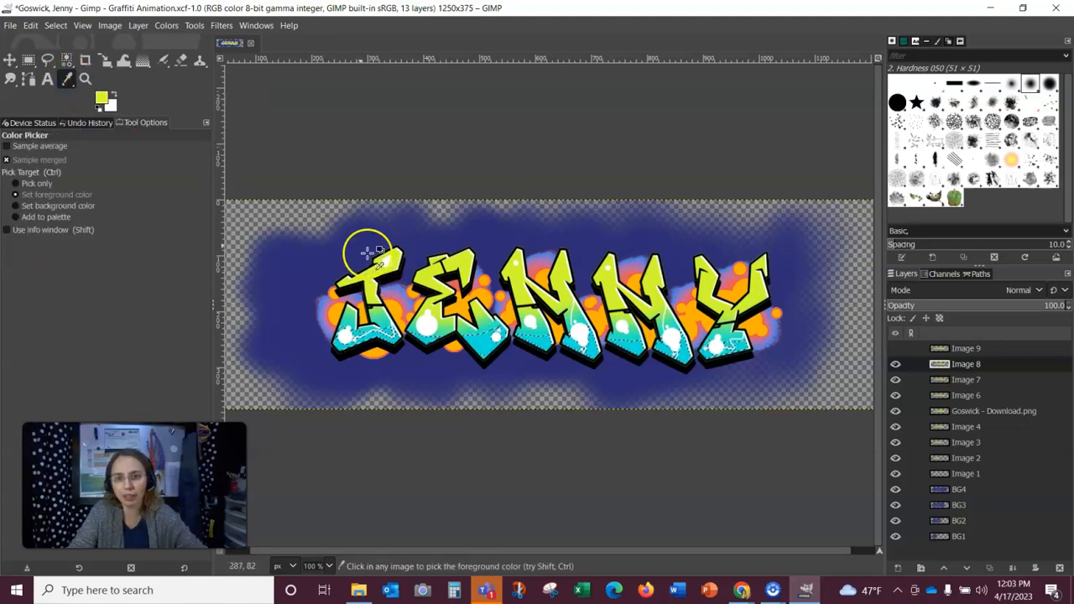
left_click(30, 25)
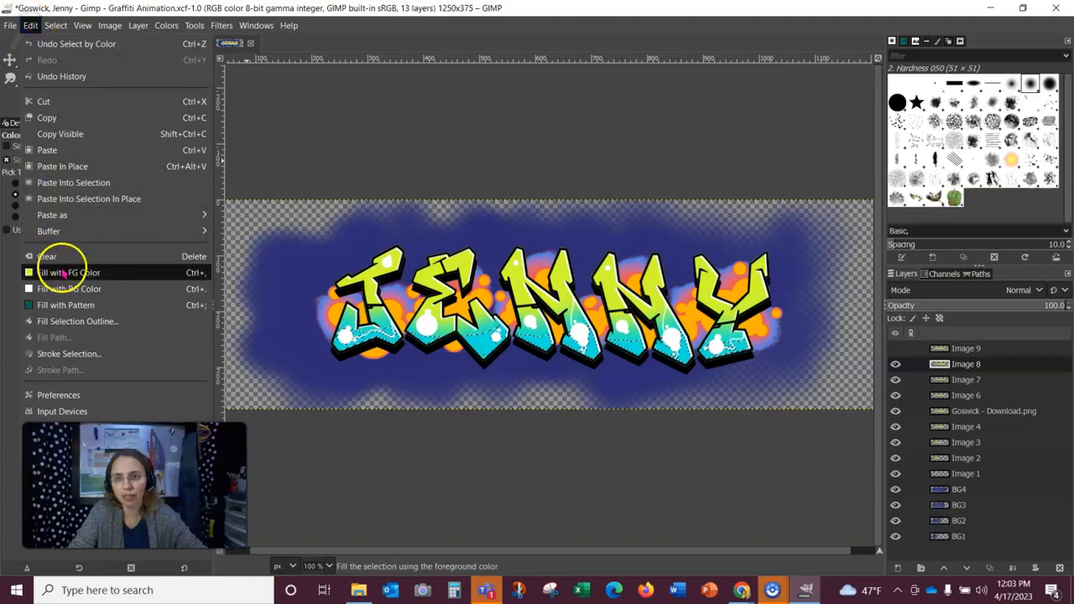
left_click(63, 273)
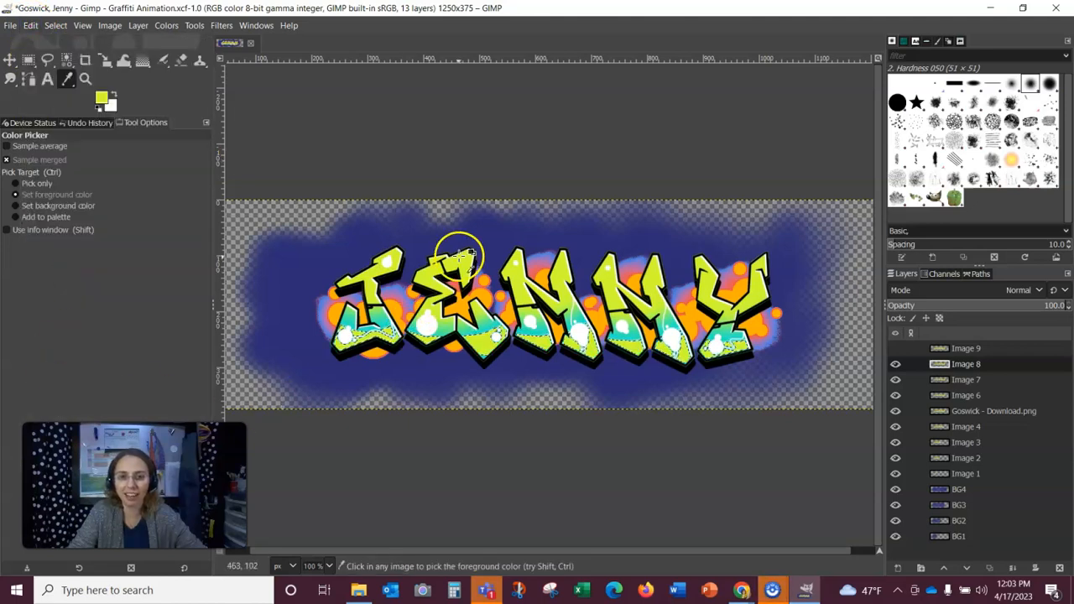
- Try to select the lime green letter areas by color and fill them with teal sampled from the letters
left_click(66, 60)
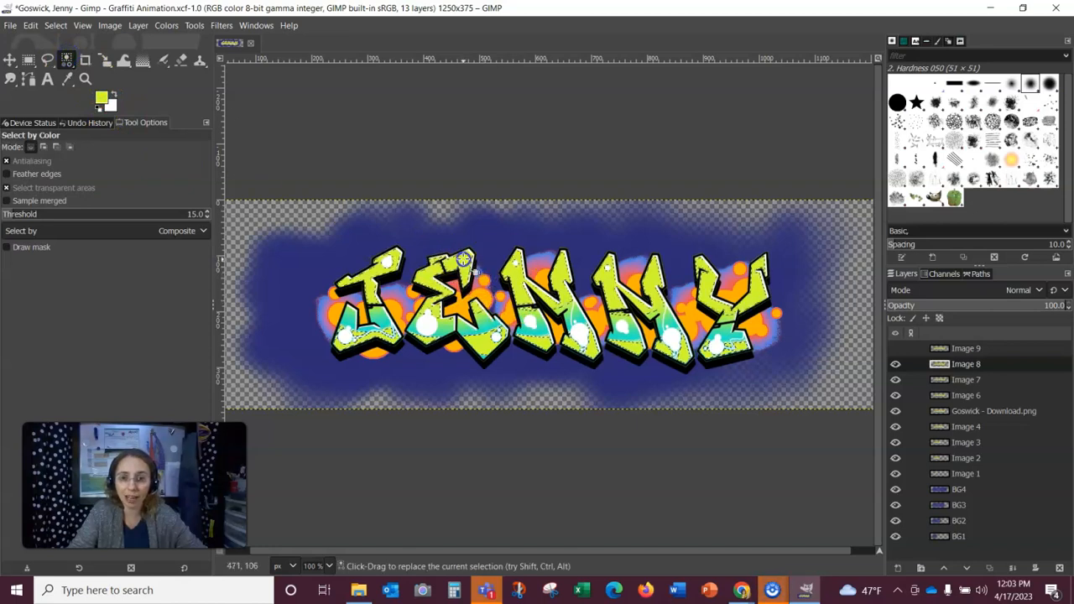
left_click(102, 99)
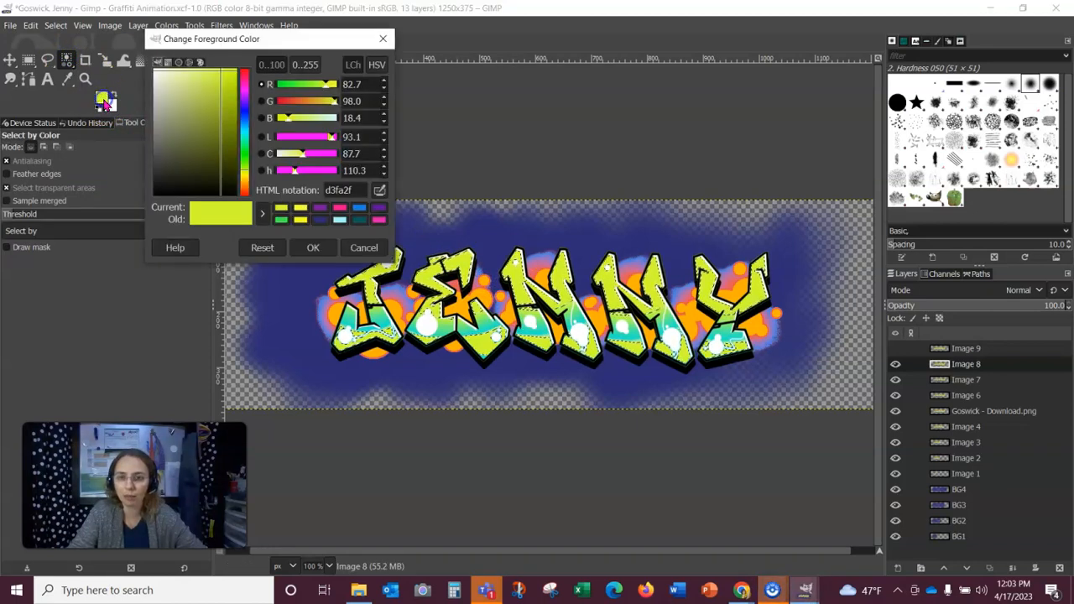
left_click(357, 251)
left_click(66, 79)
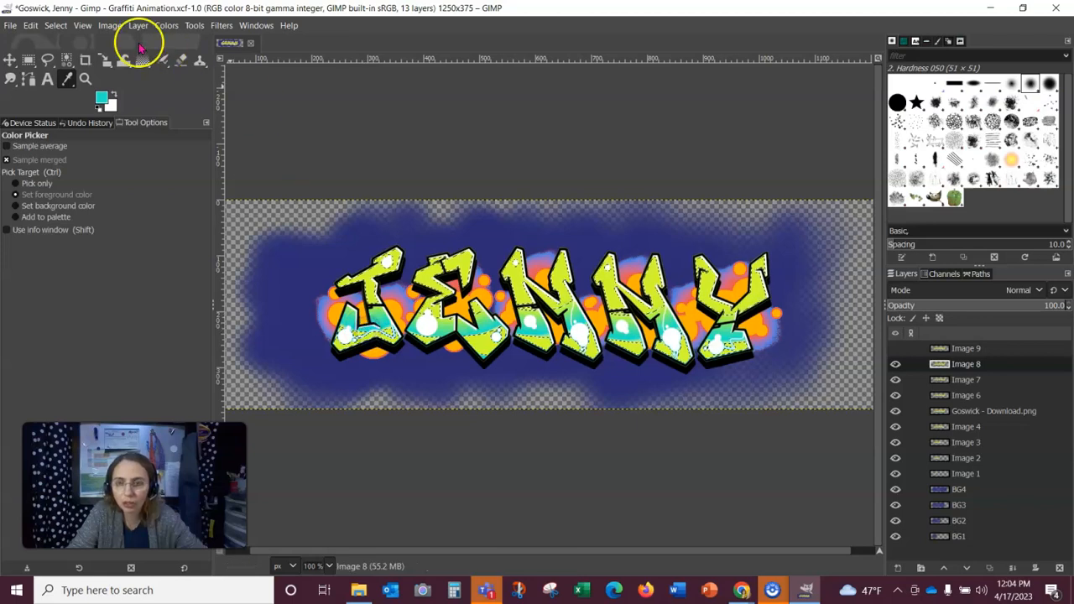
left_click(31, 25)
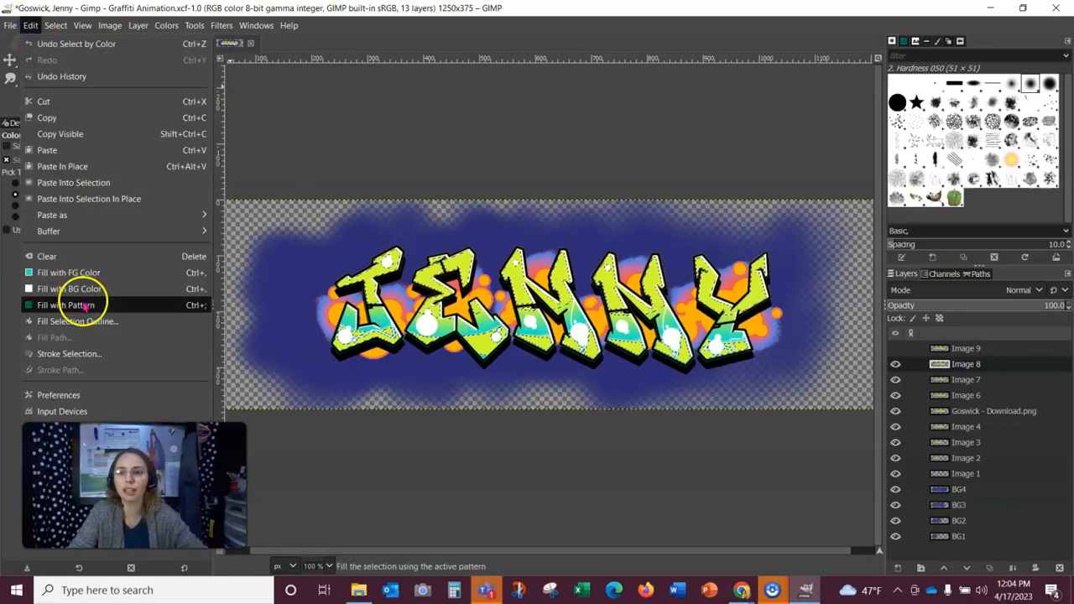
left_click(84, 274)
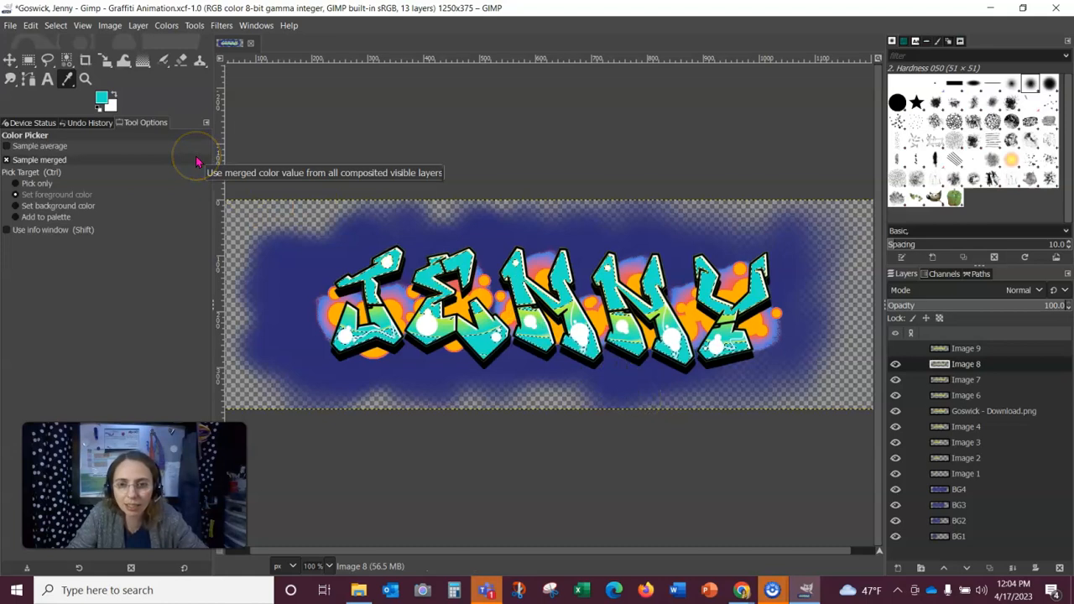
- Undo the teal fill and remake the selection of the lime green letter areas by color
left_click(30, 25)
left_click(37, 42)
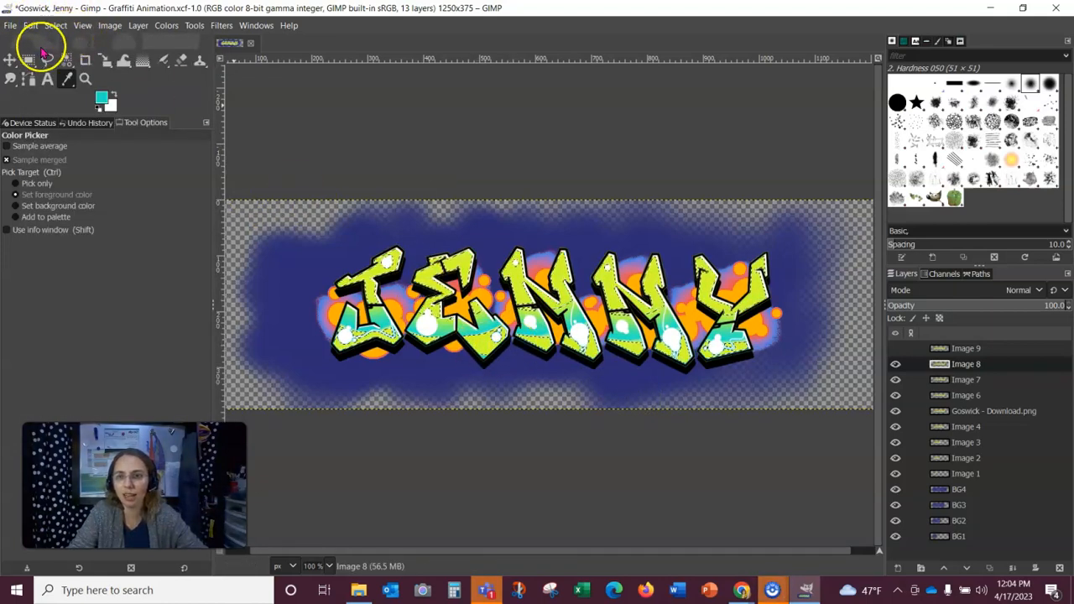
left_click(55, 25)
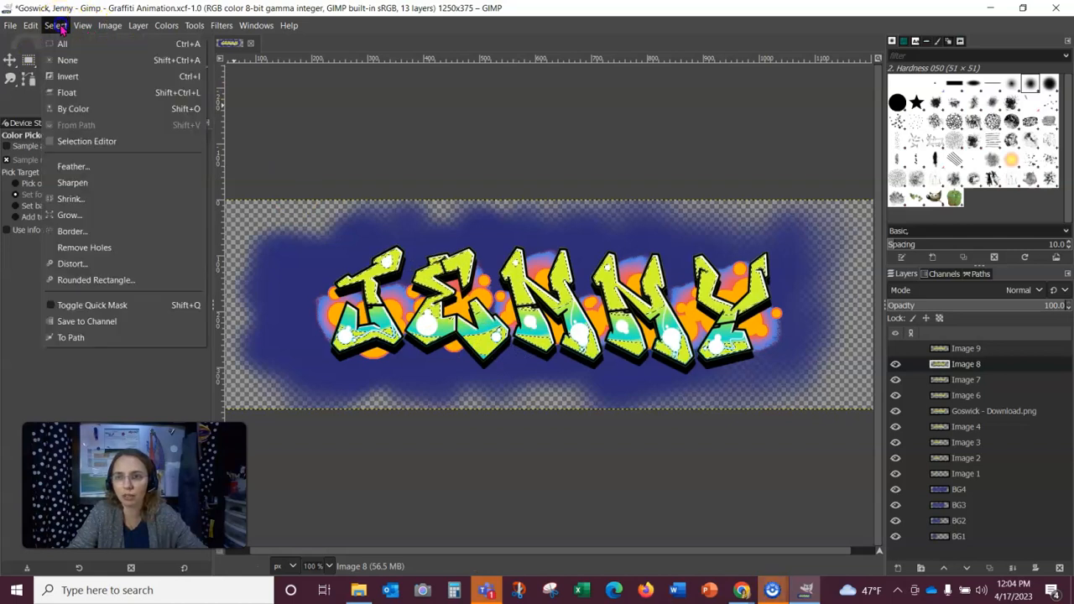
left_click(72, 57)
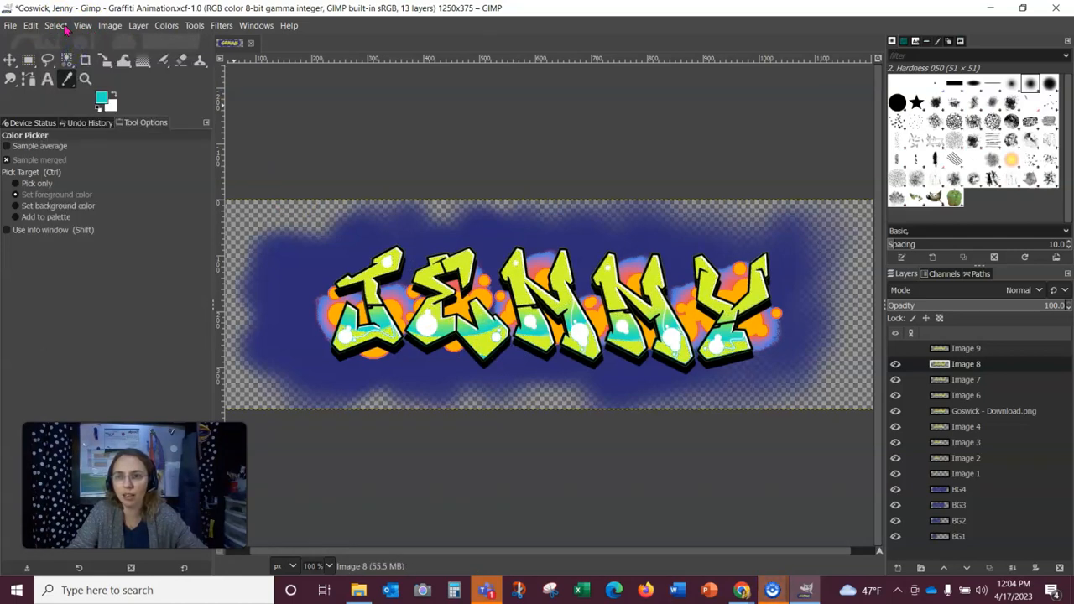
left_click(56, 25)
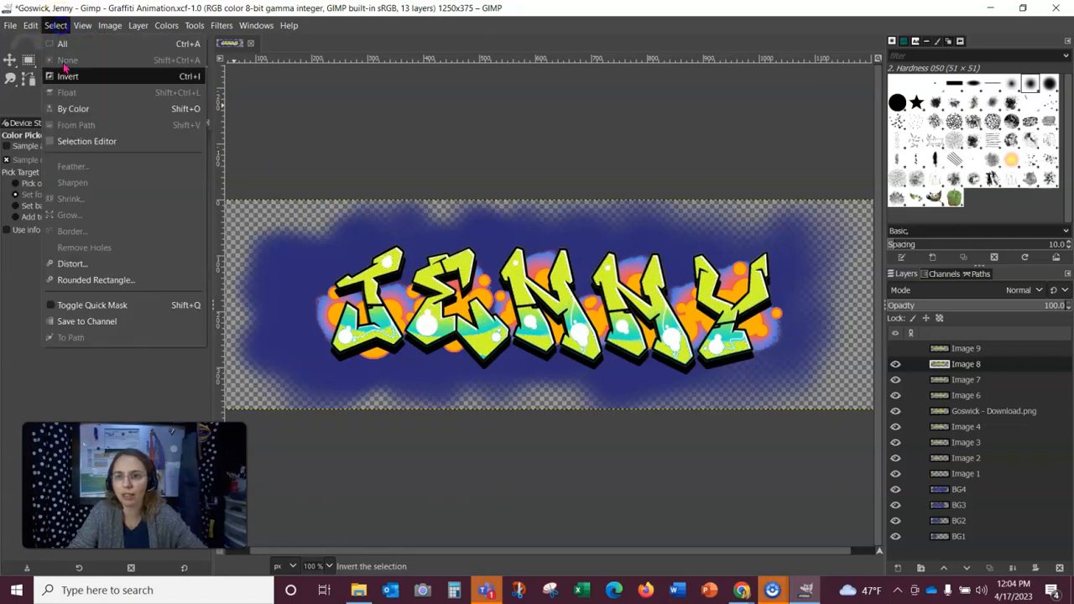
left_click(82, 109)
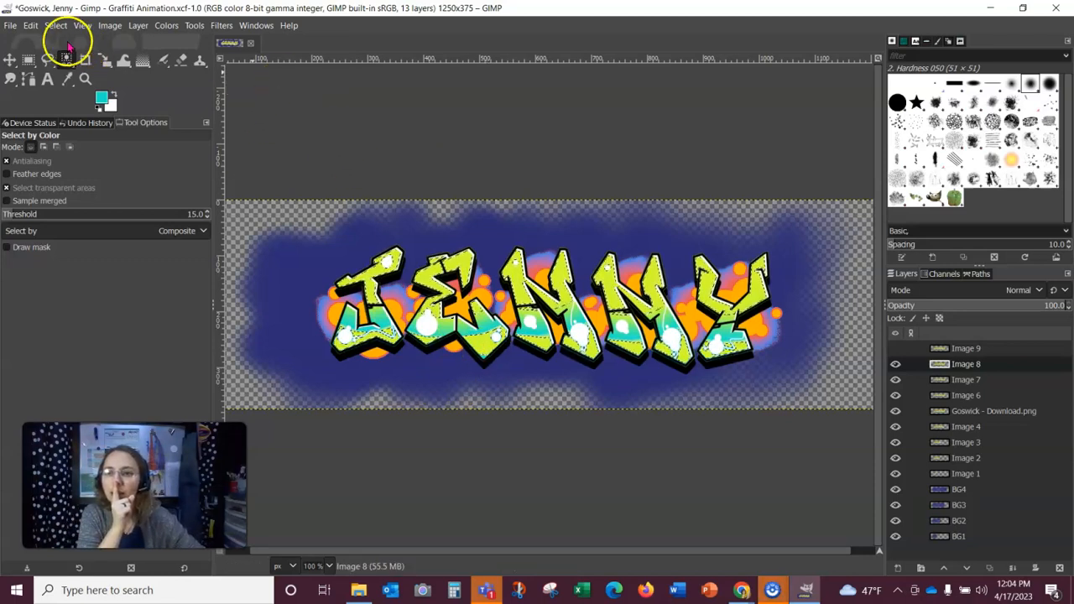
- Undo the recent selection changes and the lime green fill of the lower letter areas
left_click(30, 26)
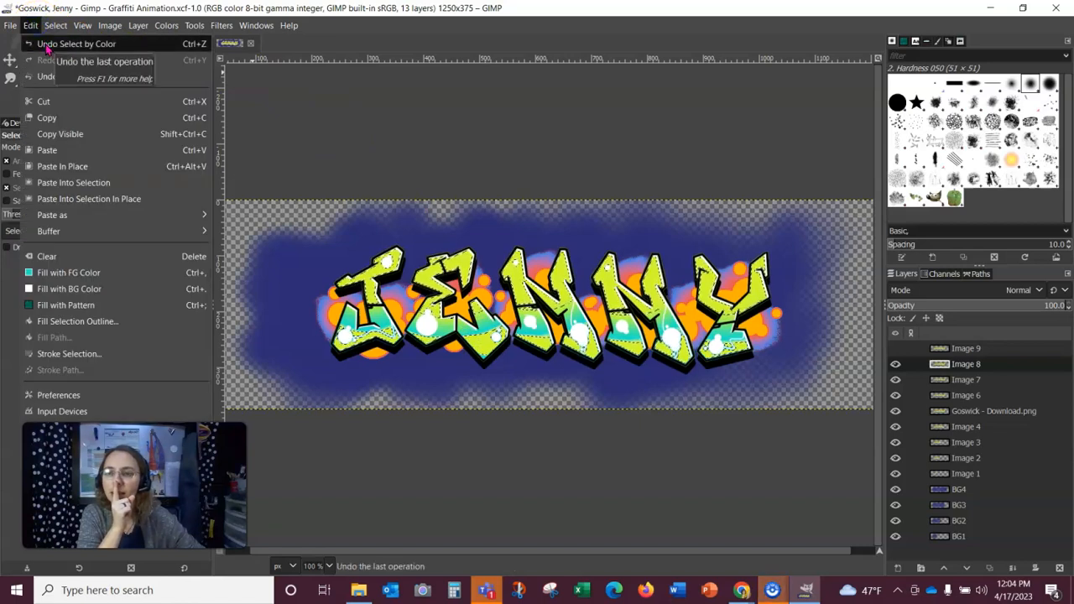
left_click(51, 46)
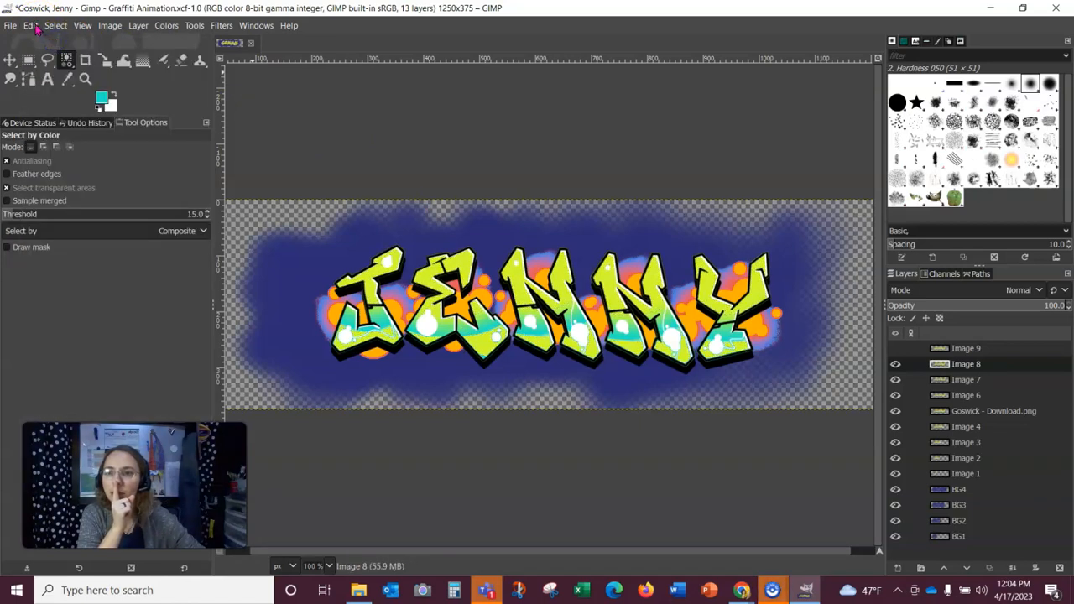
left_click(33, 27)
left_click(25, 40)
left_click(31, 27)
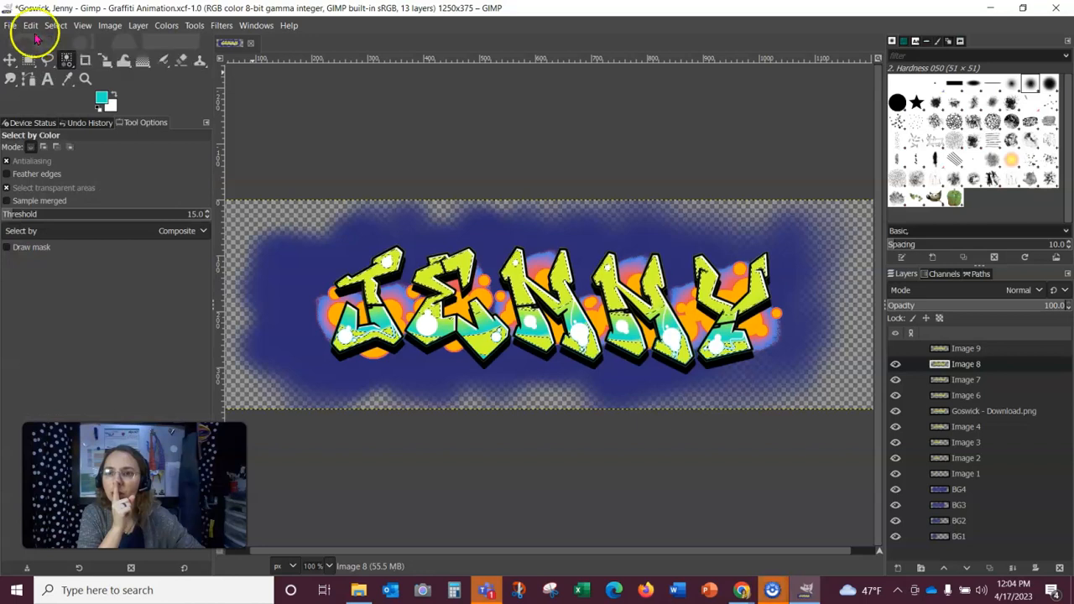
left_click(35, 40)
left_click(31, 26)
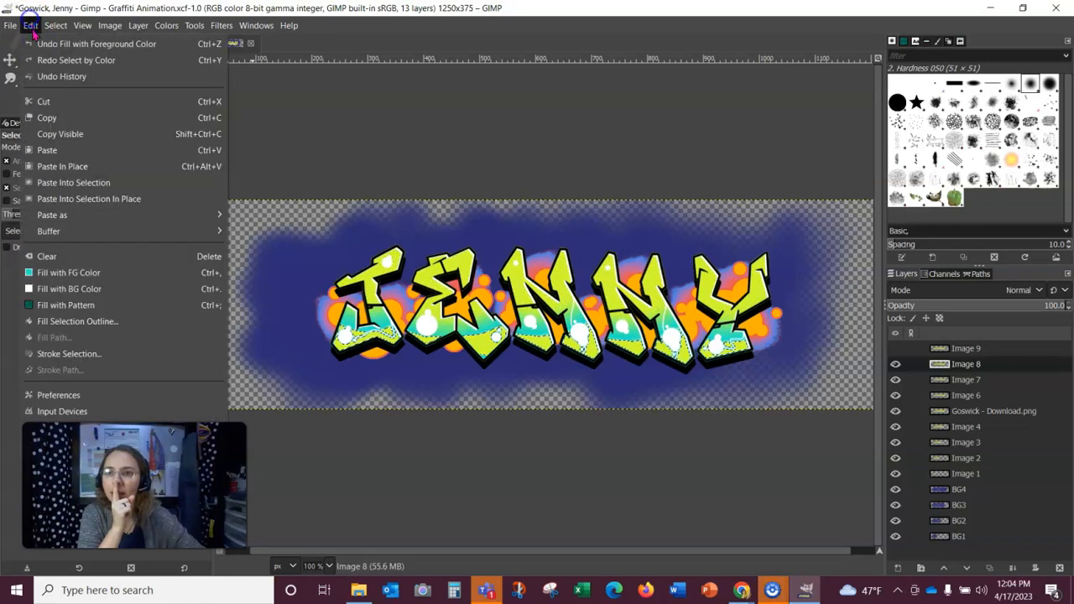
left_click(43, 46)
- Redo the lime green fill on the lower letter areas and undo it again
left_click(558, 338)
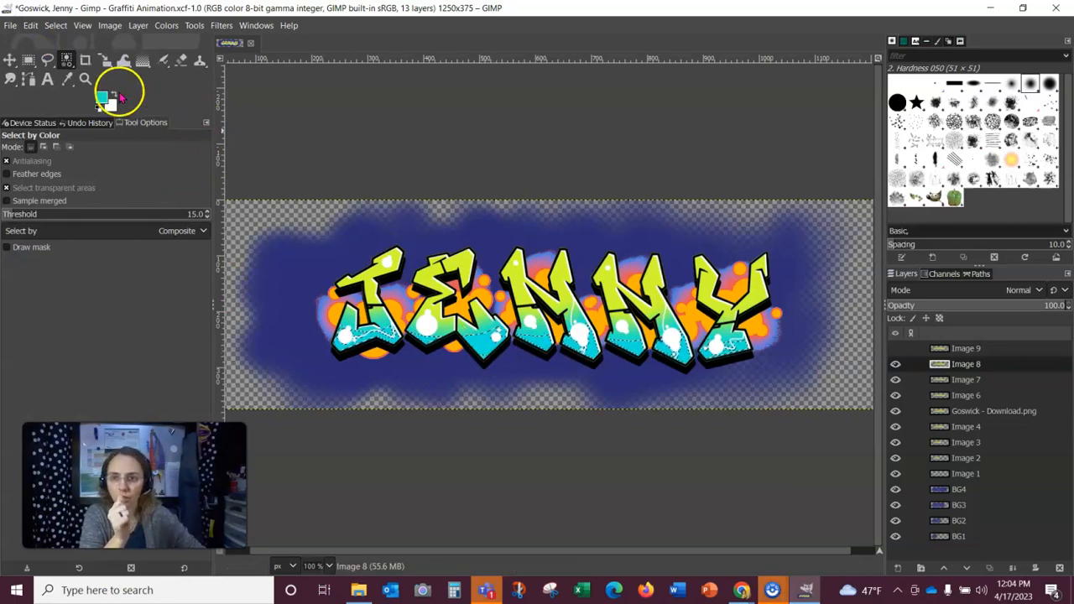
left_click(30, 25)
left_click(46, 58)
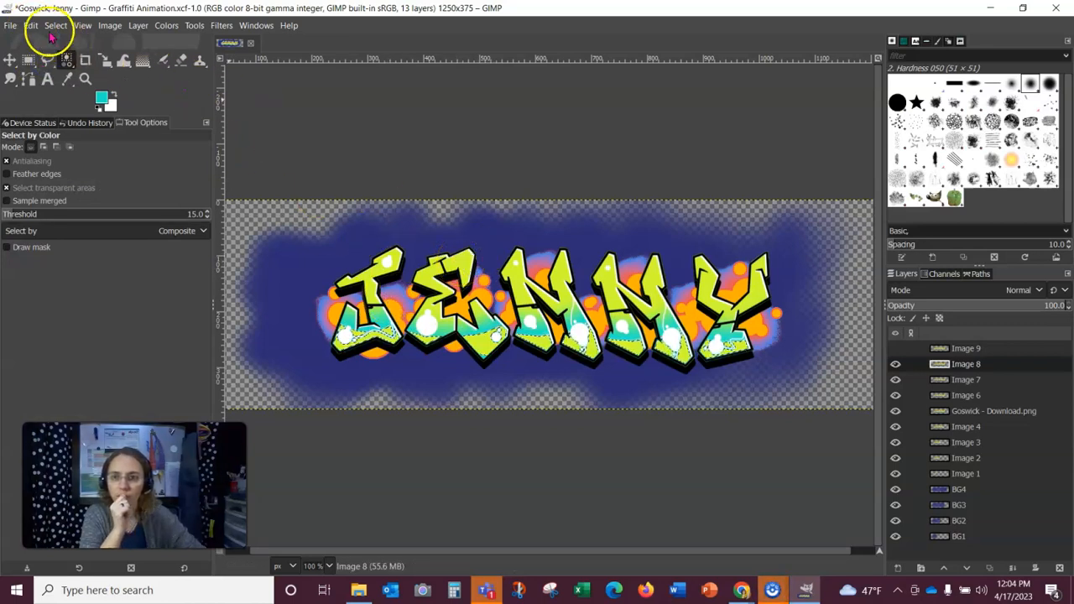
left_click(30, 26)
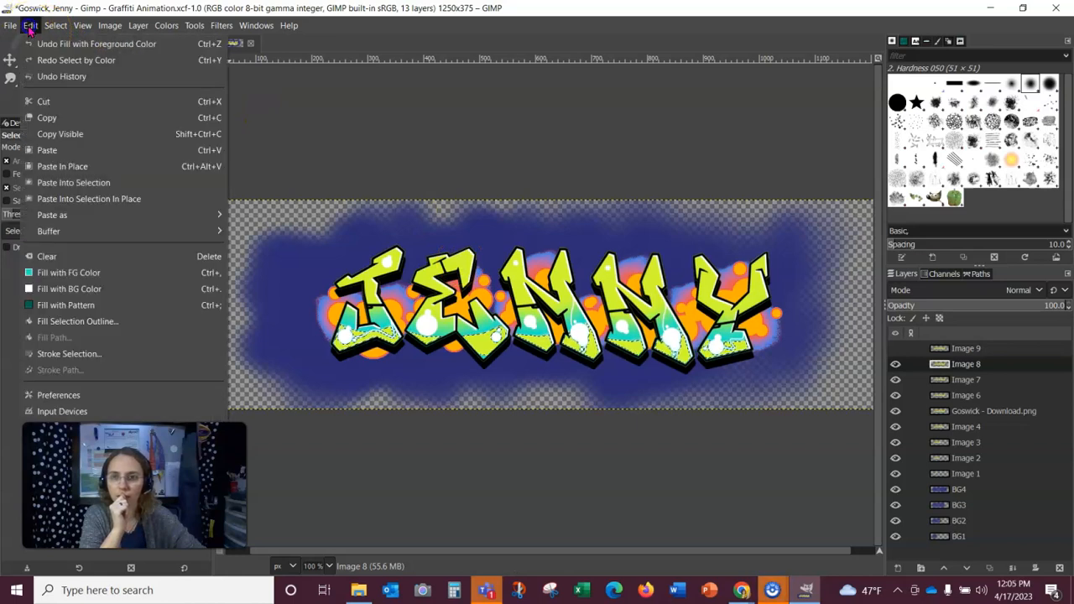
left_click(46, 43)
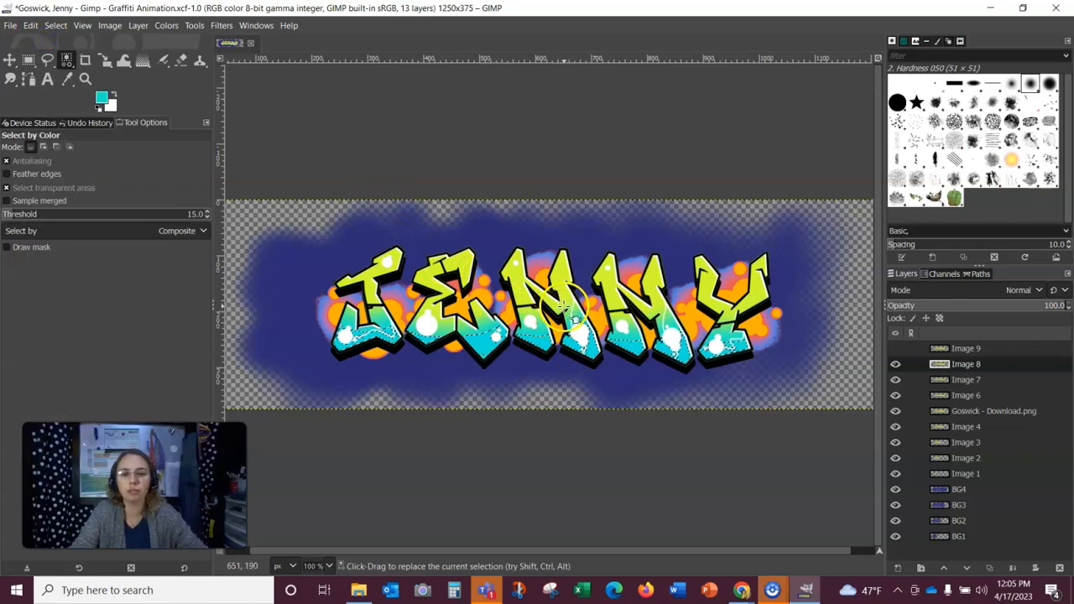
- Select the lime green upper letter areas by color and fill them with red e31d4c
left_click(558, 273)
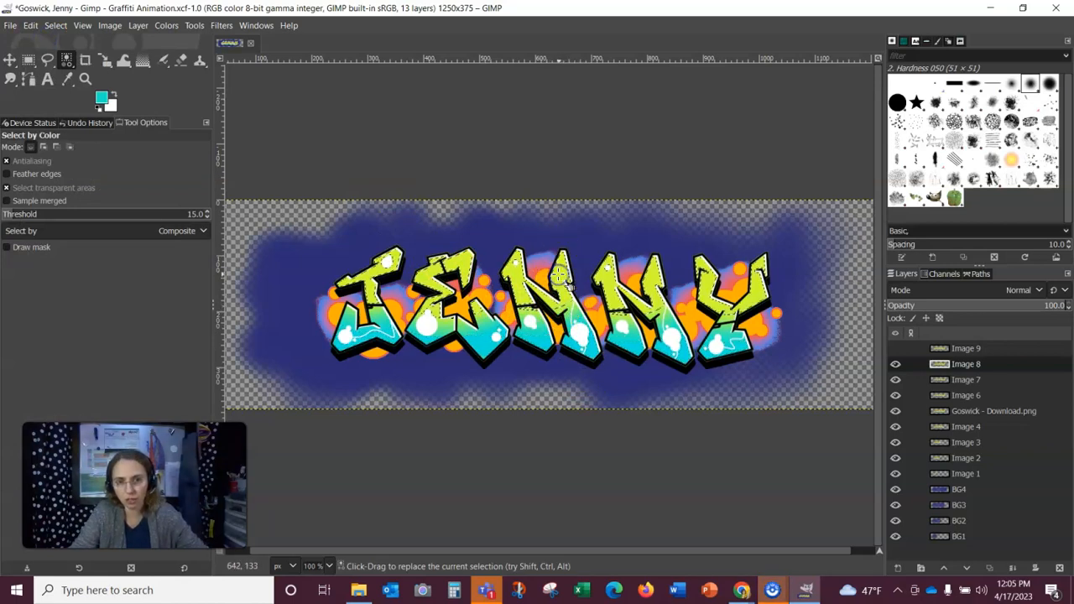
left_click(102, 99)
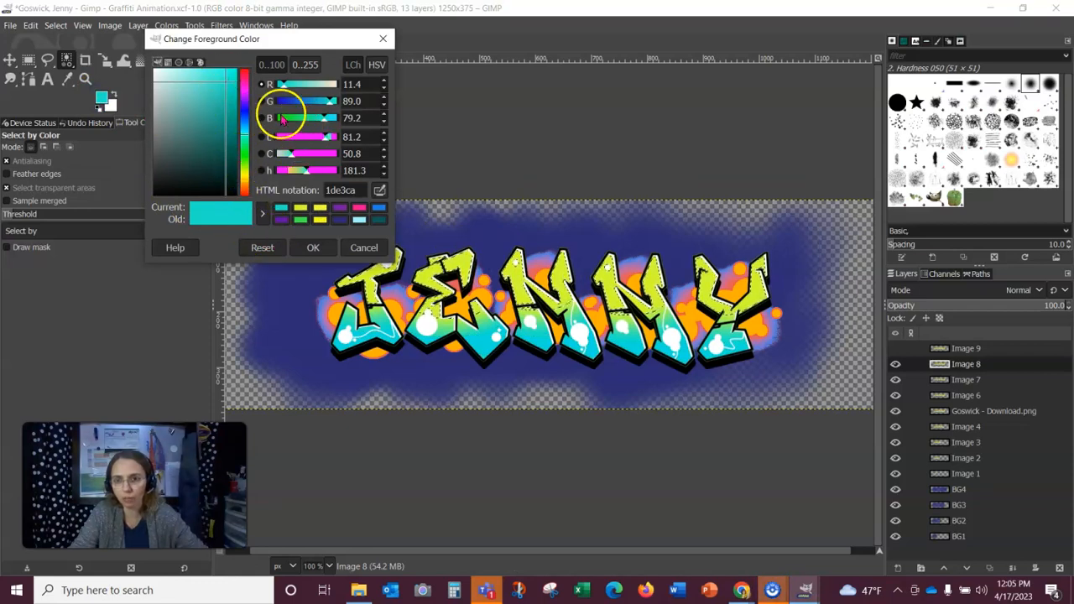
left_click(244, 74)
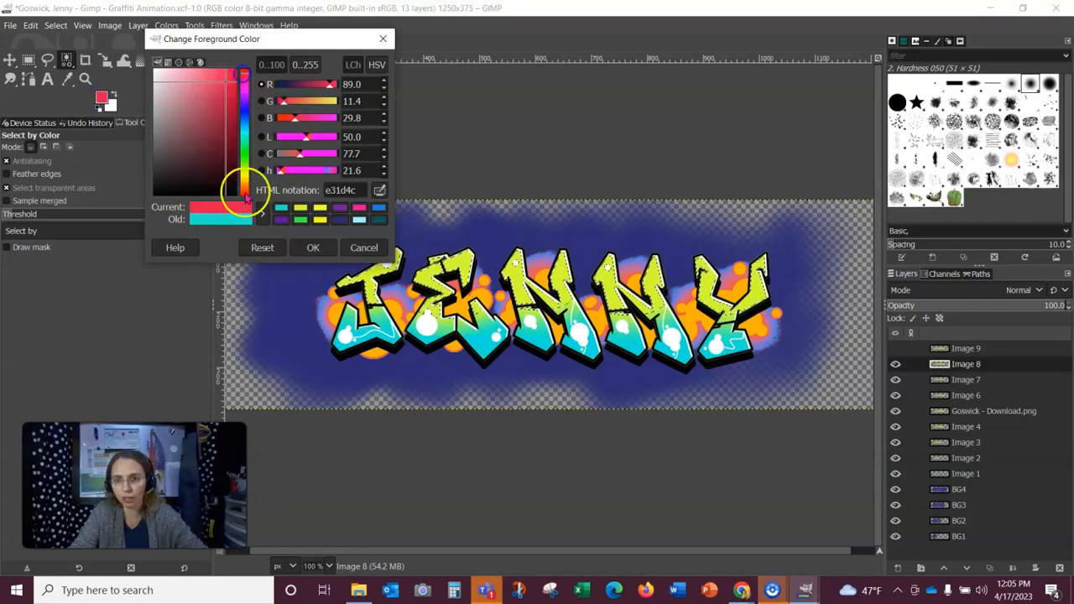
left_click(299, 249)
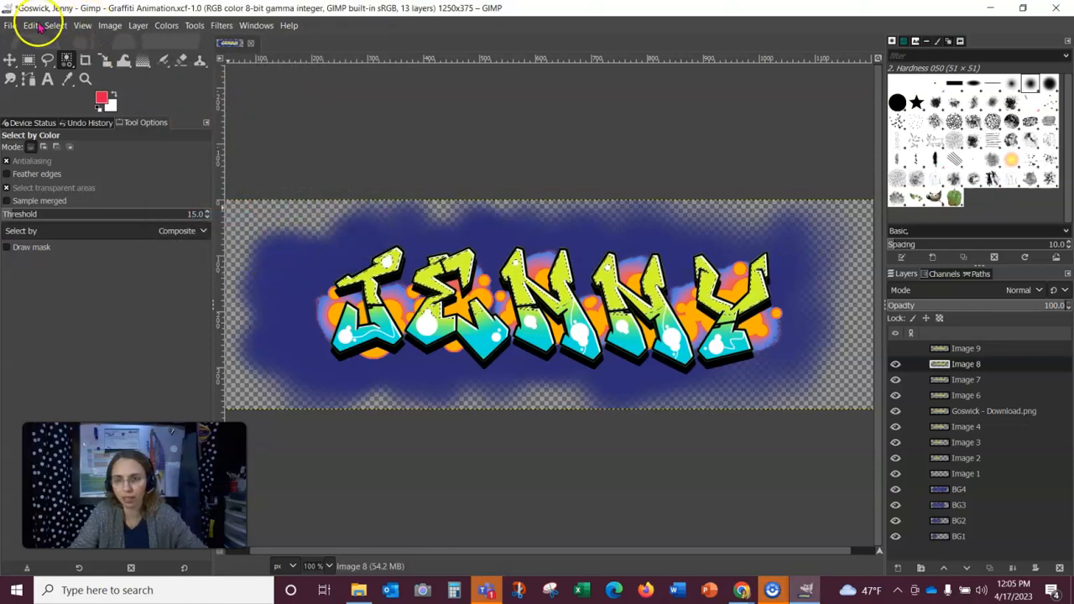
left_click(30, 25)
left_click(59, 273)
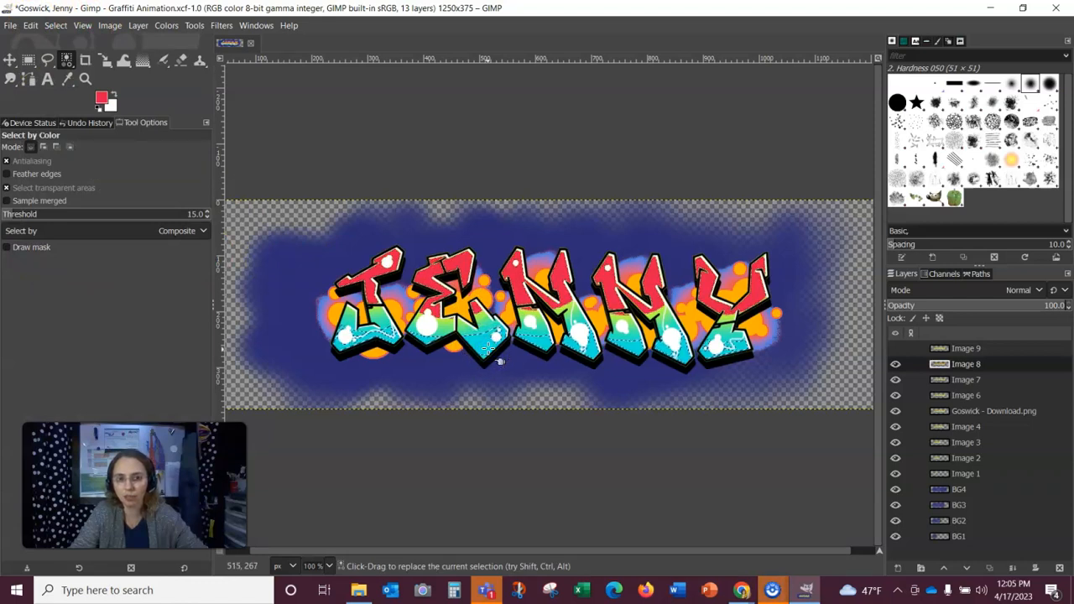
- With the teal lower letter areas selected by color, sample lime green b5f649 from the lettering and fill them with it
left_click(103, 99)
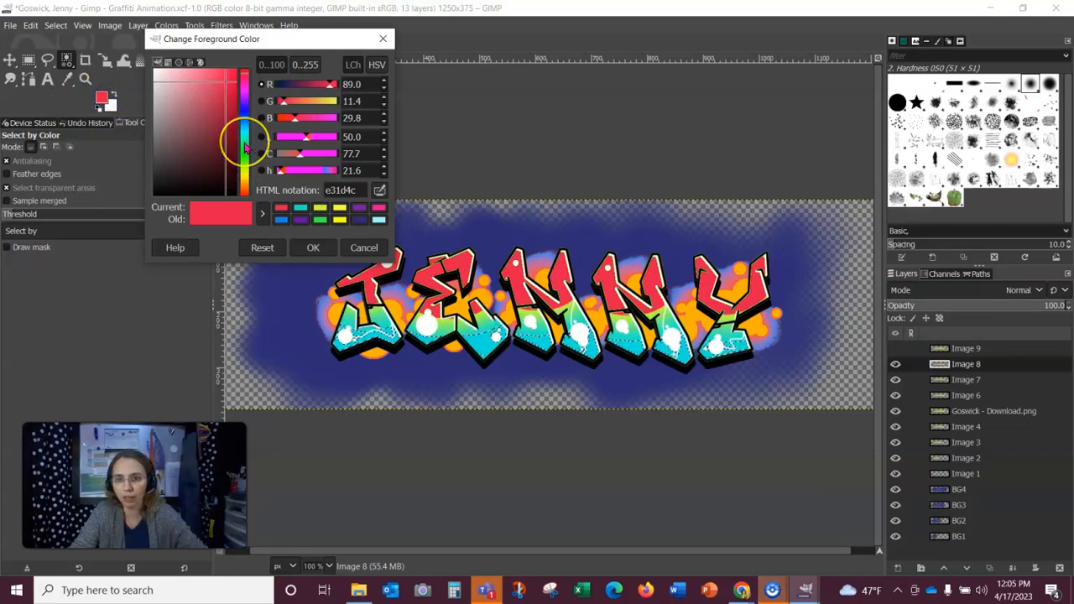
left_click(66, 79)
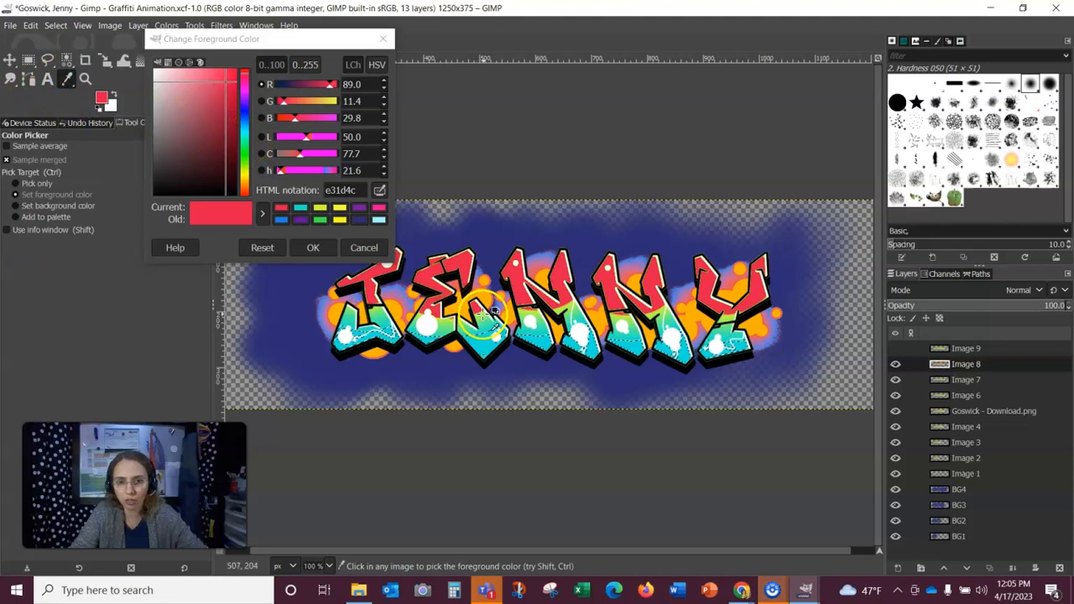
left_click(557, 304)
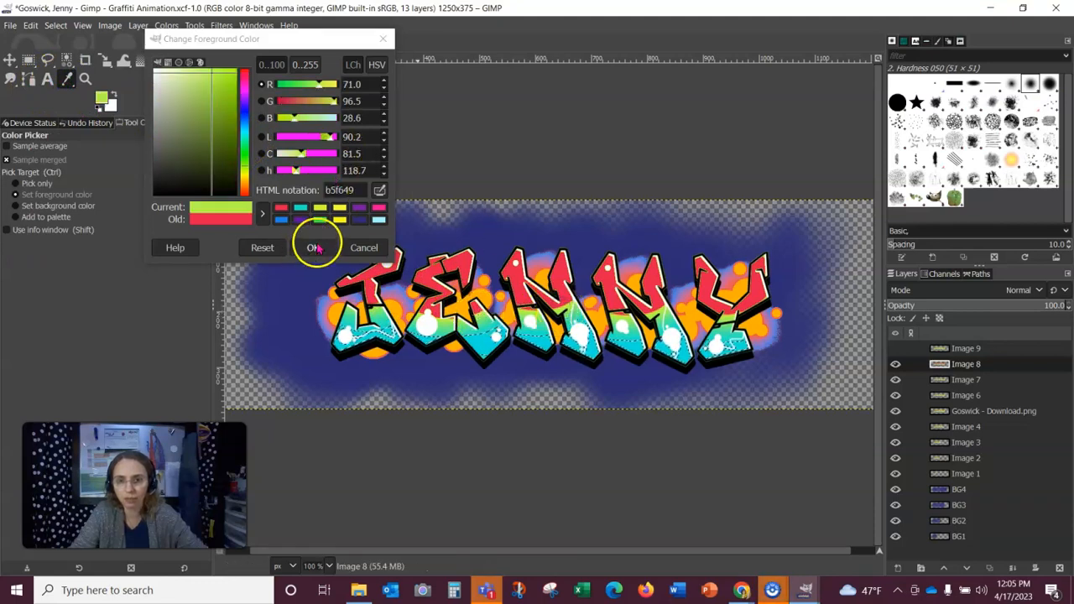
left_click(313, 247)
left_click(30, 25)
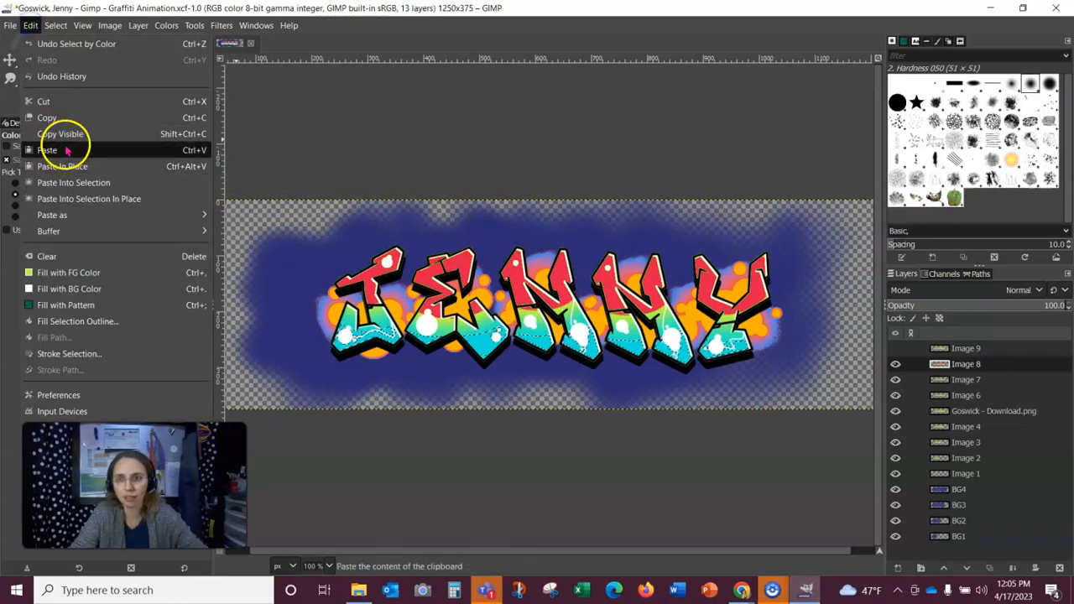
left_click(69, 272)
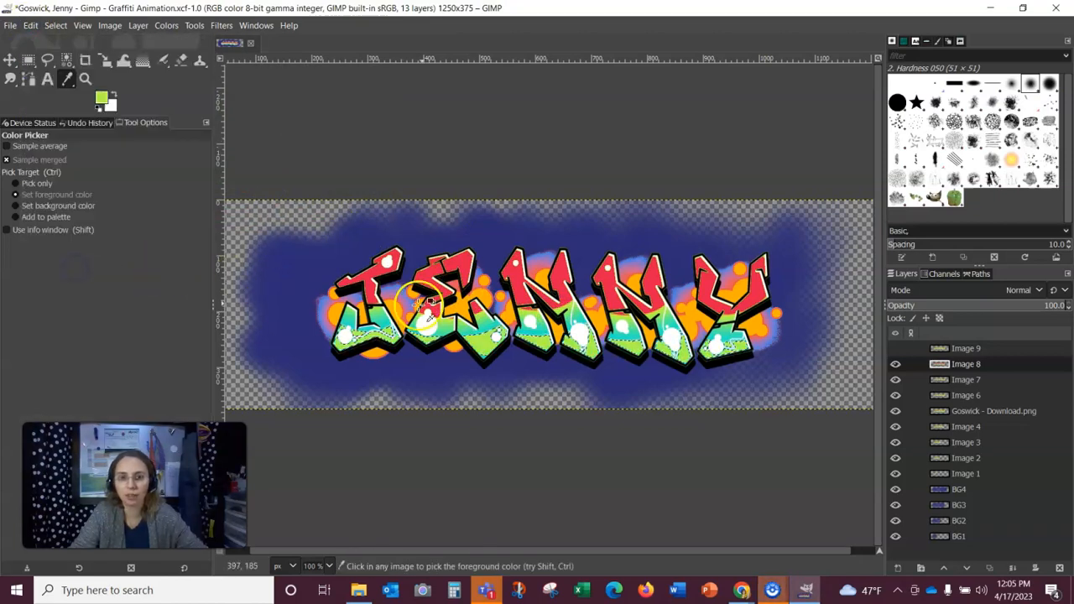
- Select the red upper letter areas by color and fill them with teal 22e4c6 sampled from the lettering
left_click(380, 267)
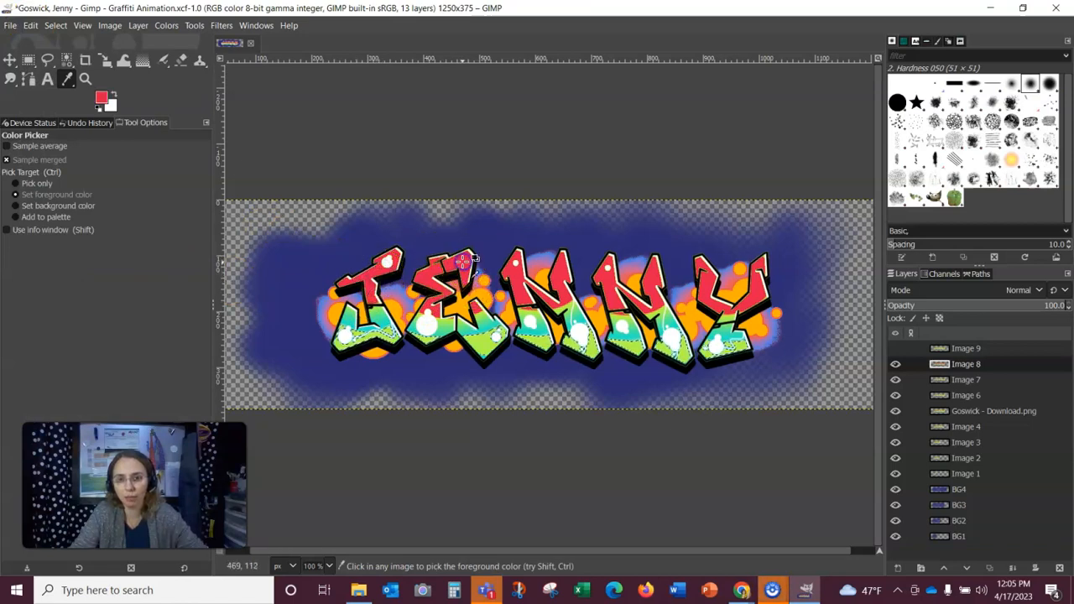
left_click(66, 59)
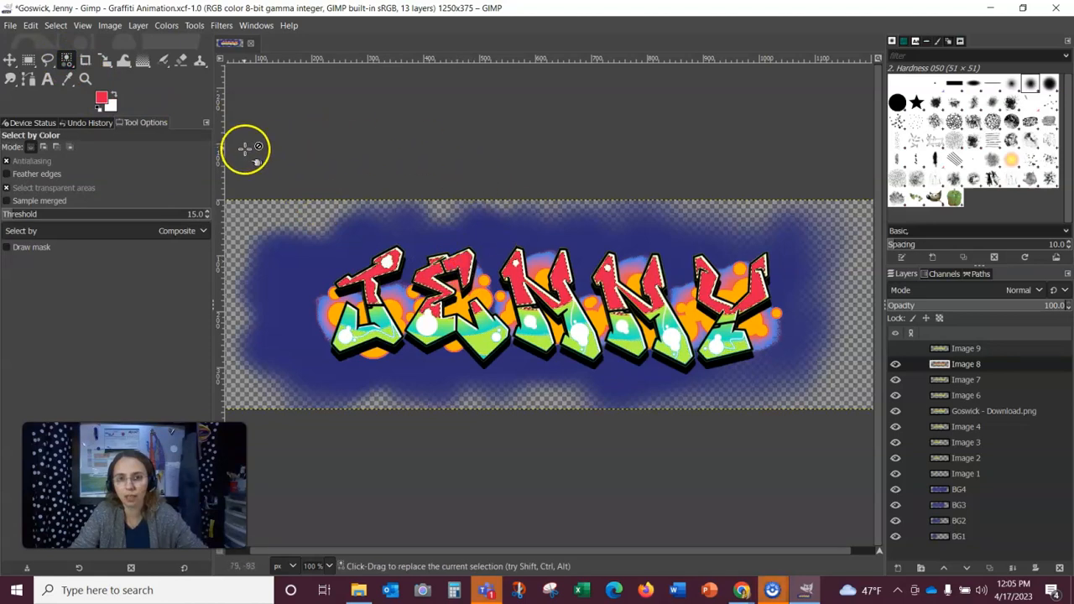
left_click(95, 98)
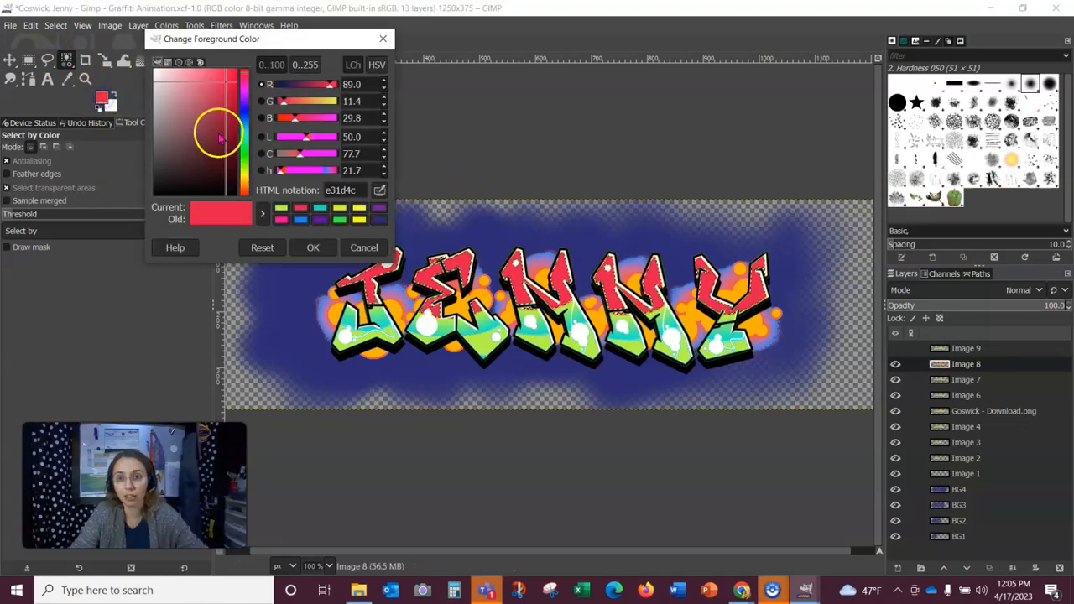
left_click(246, 128)
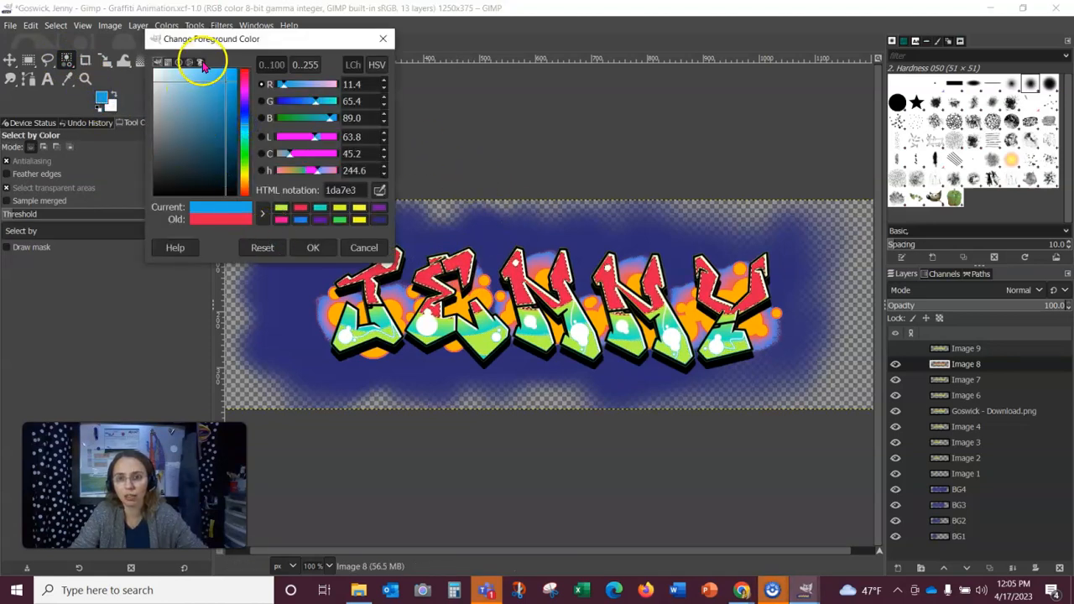
left_click(69, 79)
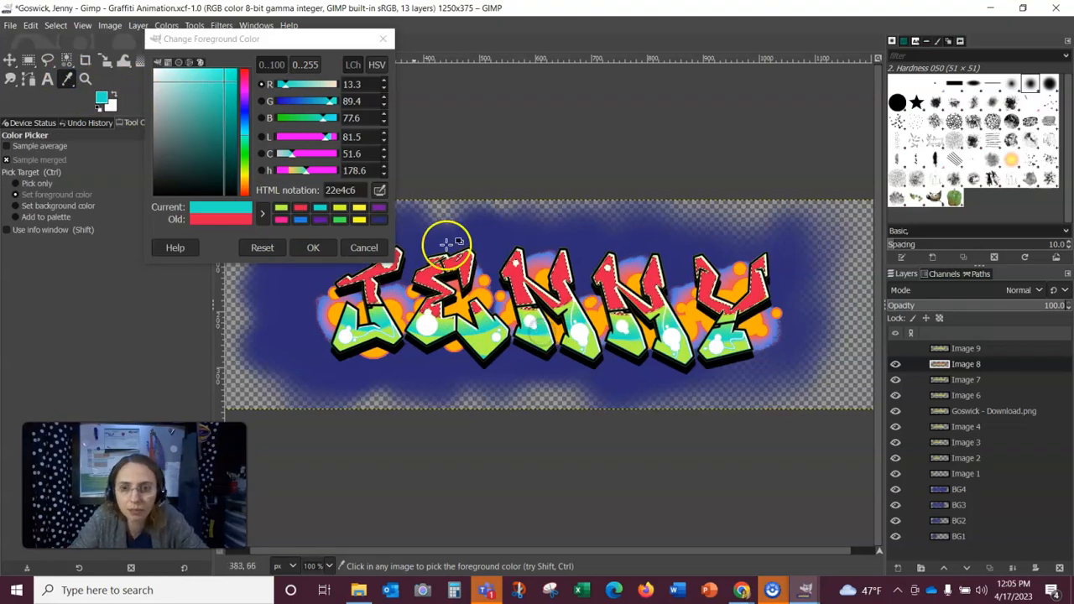
left_click(321, 246)
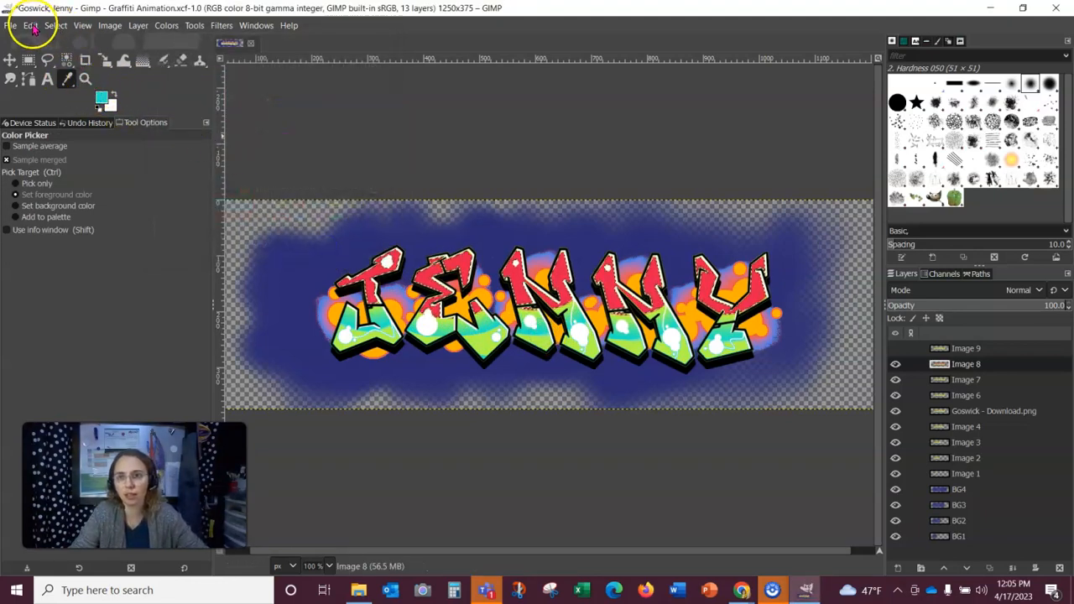
left_click(31, 25)
left_click(53, 271)
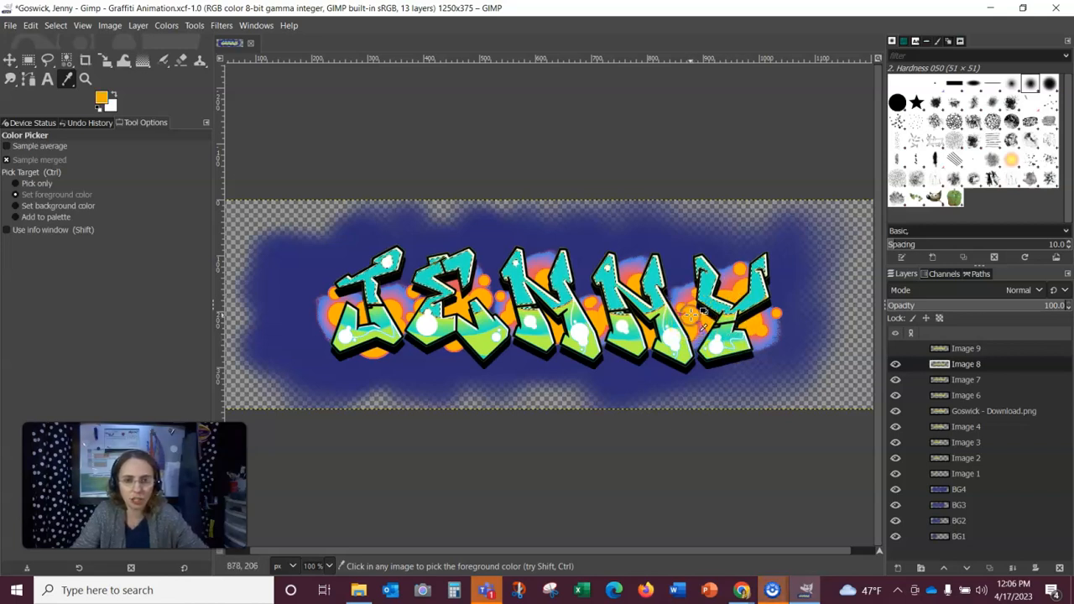
- Select the orange splatter behind the letters by color and fill it with red-orange ff3d00
left_click(56, 25)
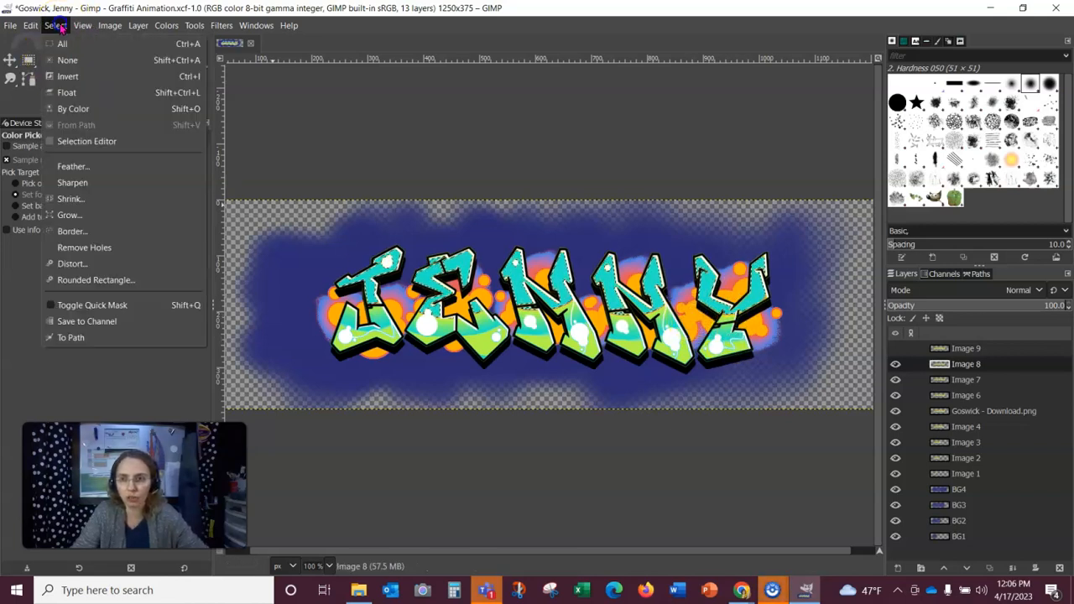
left_click(78, 108)
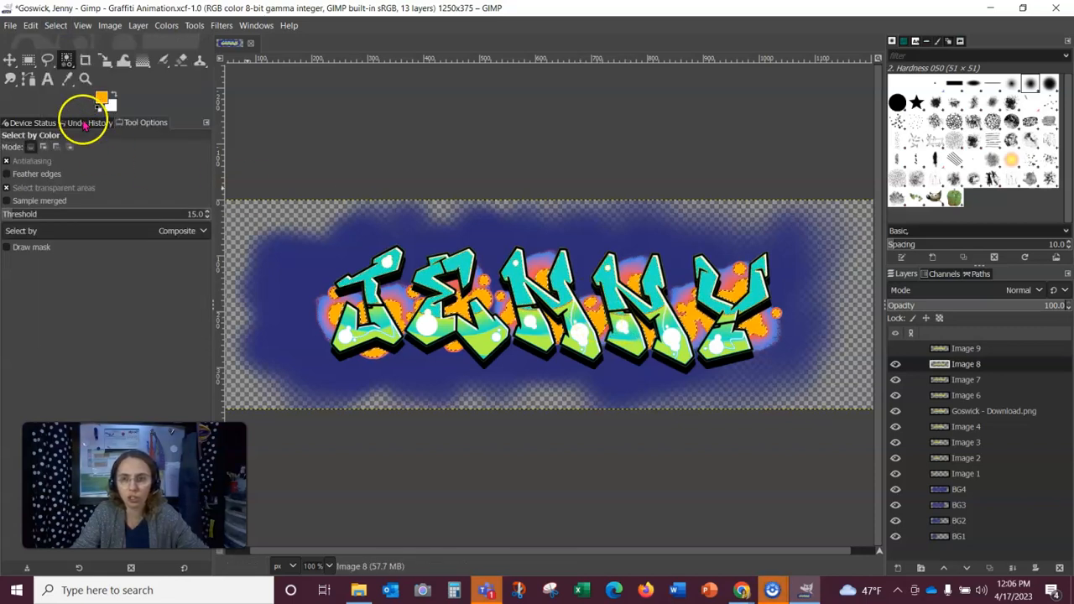
left_click(101, 97)
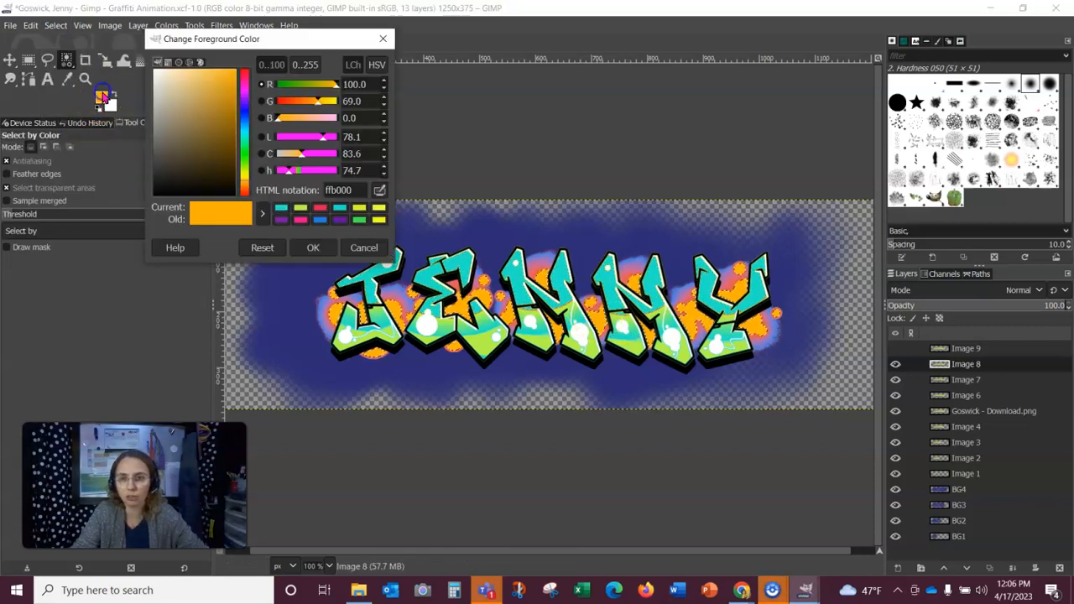
left_click(244, 99)
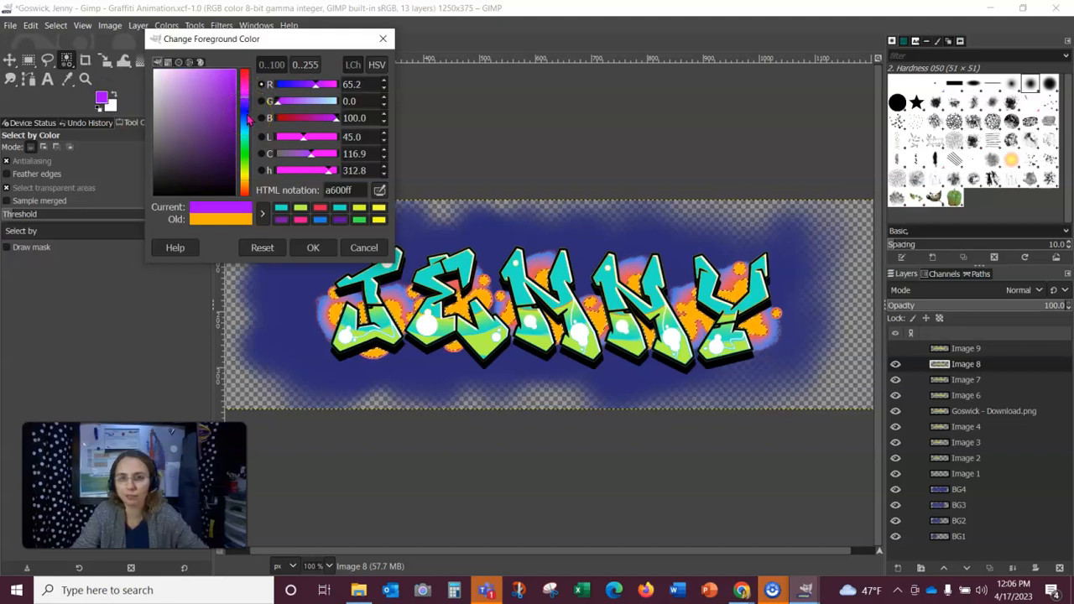
left_click(244, 185)
left_click_drag(244, 186, 249, 194)
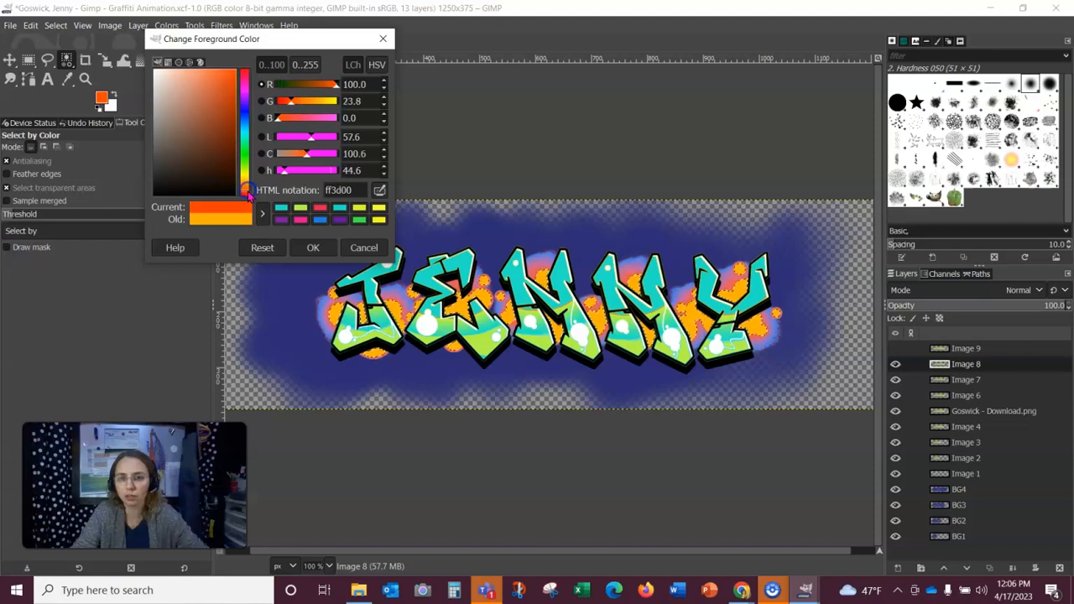
left_click(309, 249)
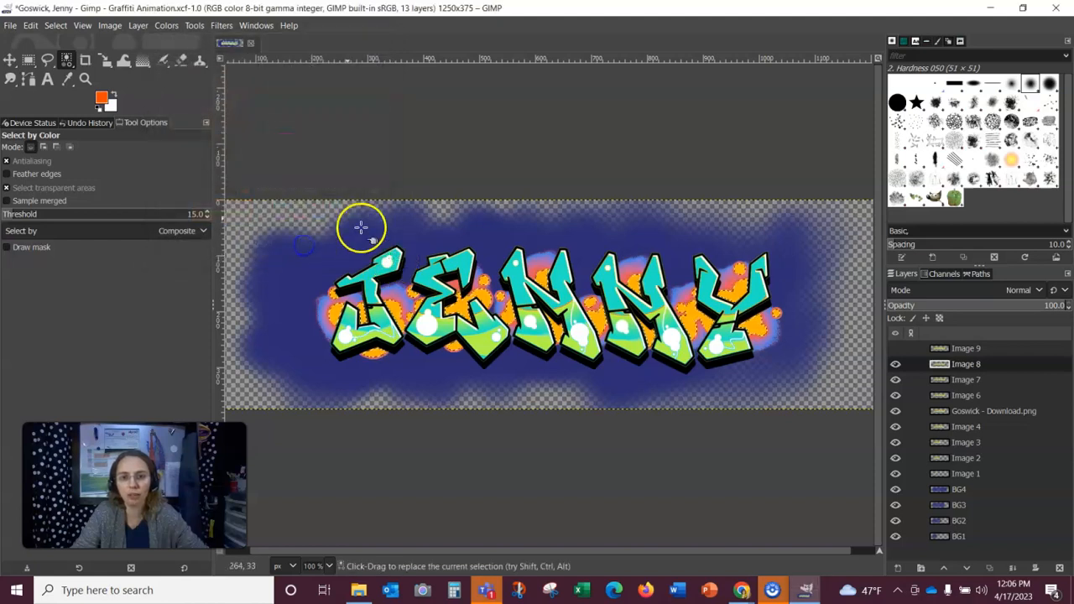
left_click(30, 25)
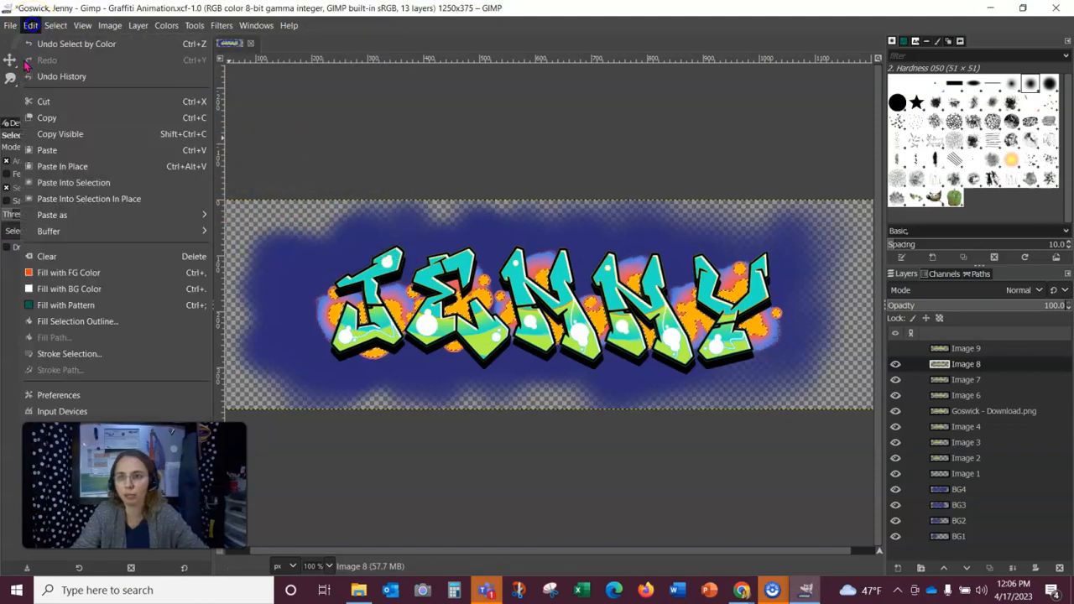
left_click(76, 272)
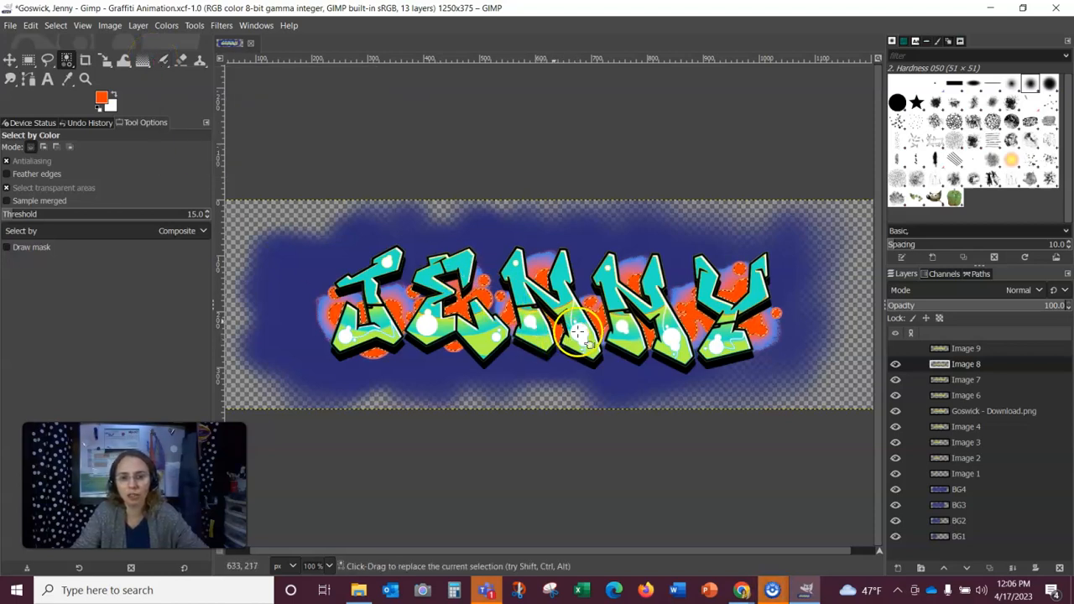
- Select the white letter highlights by color, fill them with yellow, and clear the selection
left_click(55, 25)
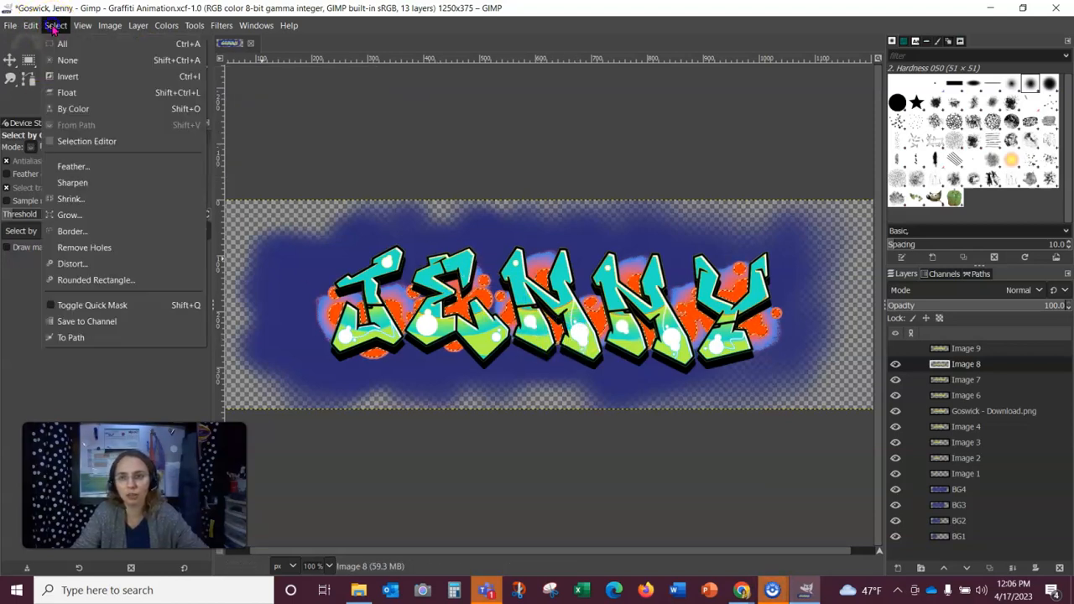
left_click(83, 115)
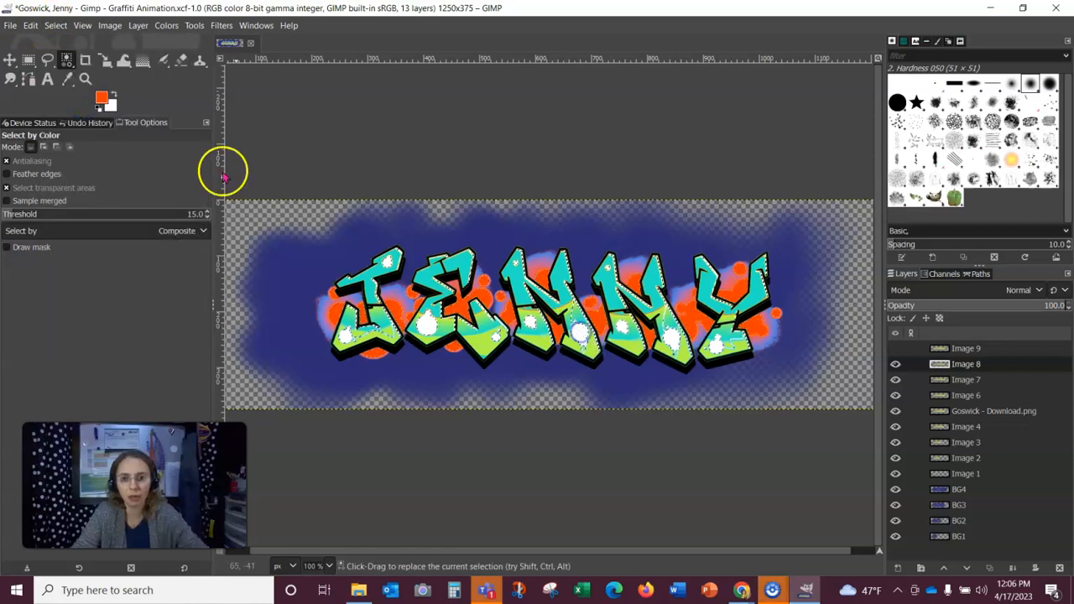
left_click(102, 99)
left_click_drag(241, 157, 245, 184)
left_click_drag(222, 80, 216, 73)
left_click(312, 252)
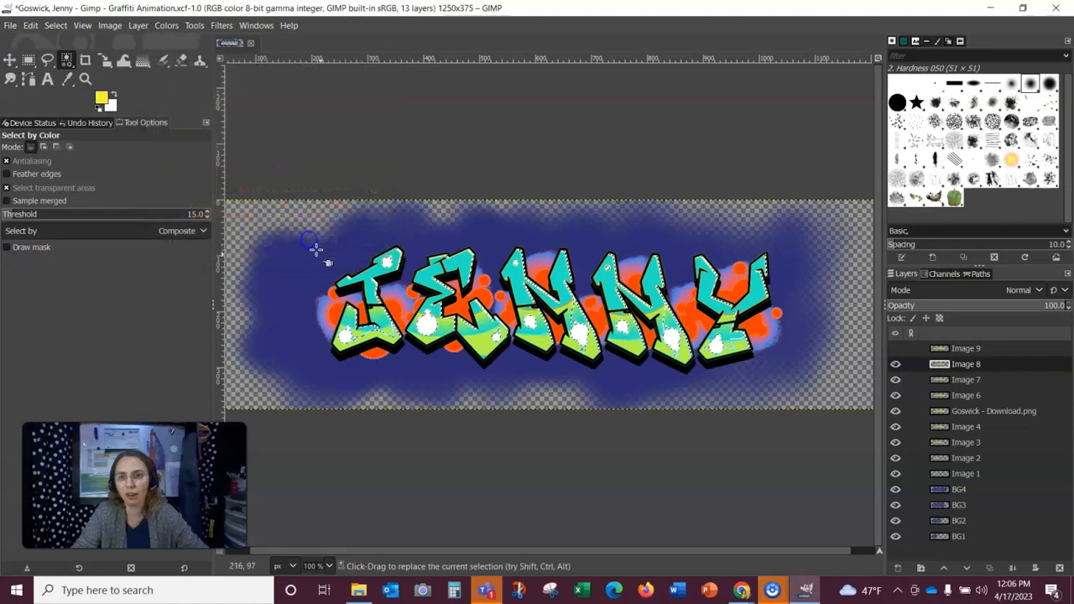
left_click(30, 25)
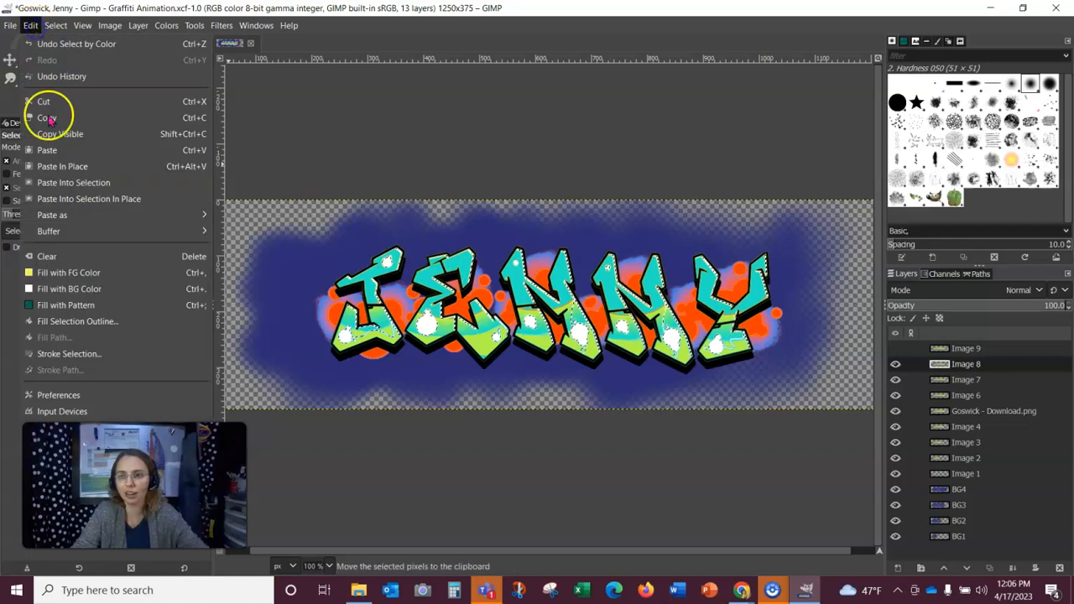
left_click(69, 274)
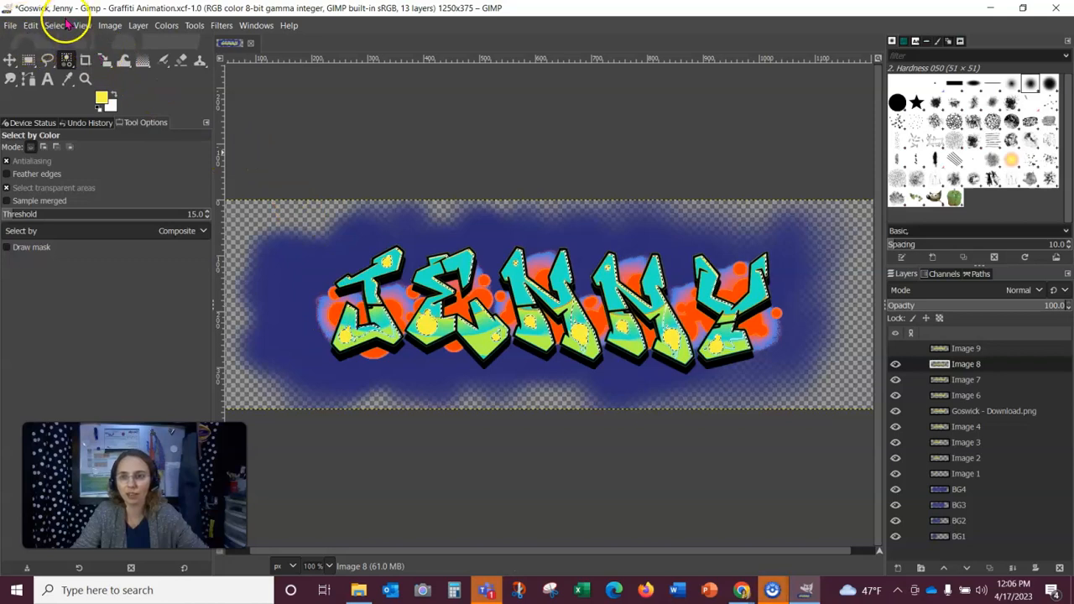
left_click(55, 25)
left_click(74, 63)
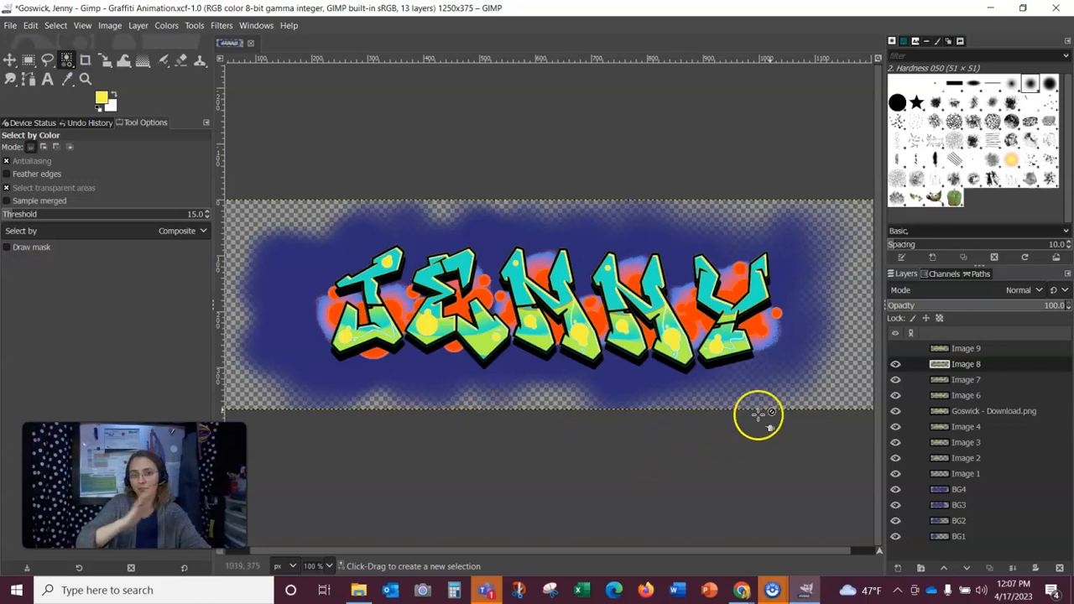
- Show the Image 9 layer and duplicate it, leaving the copy hidden and the original Image 9 active
left_click(895, 350)
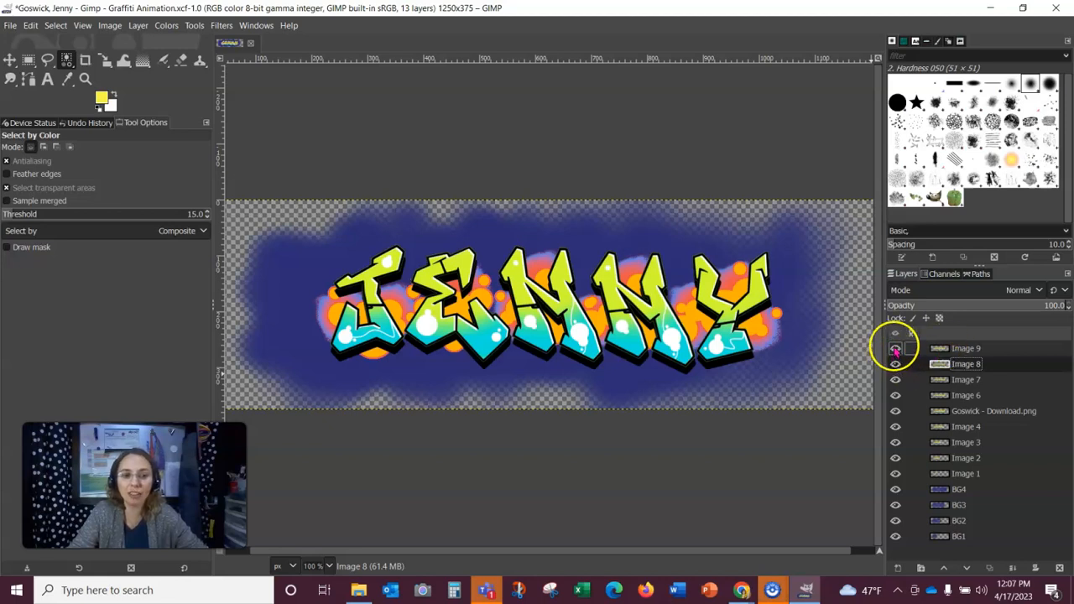
left_click(966, 350)
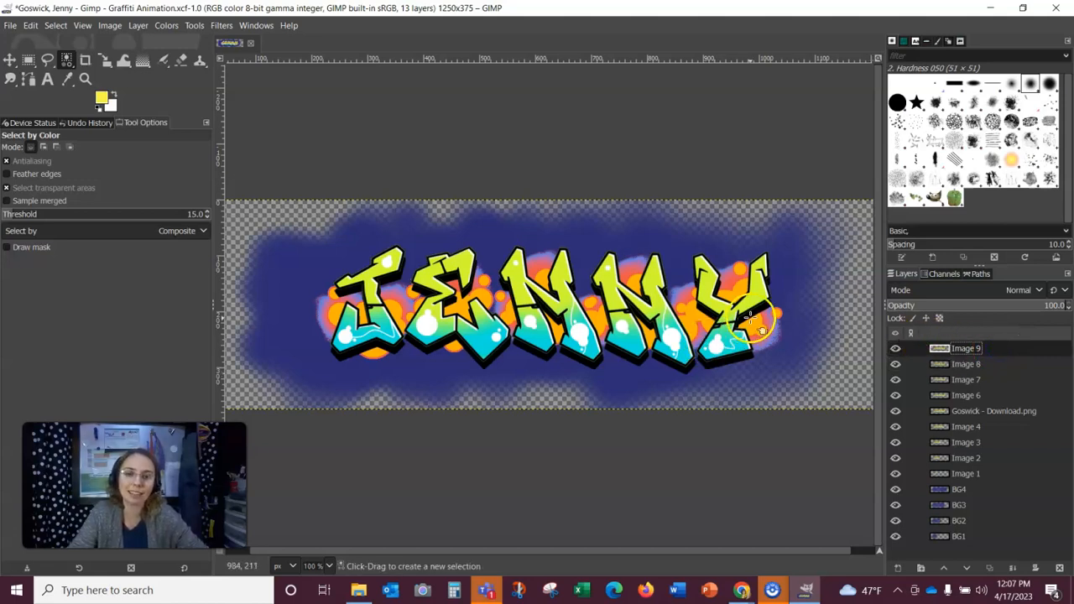
right_click(941, 353)
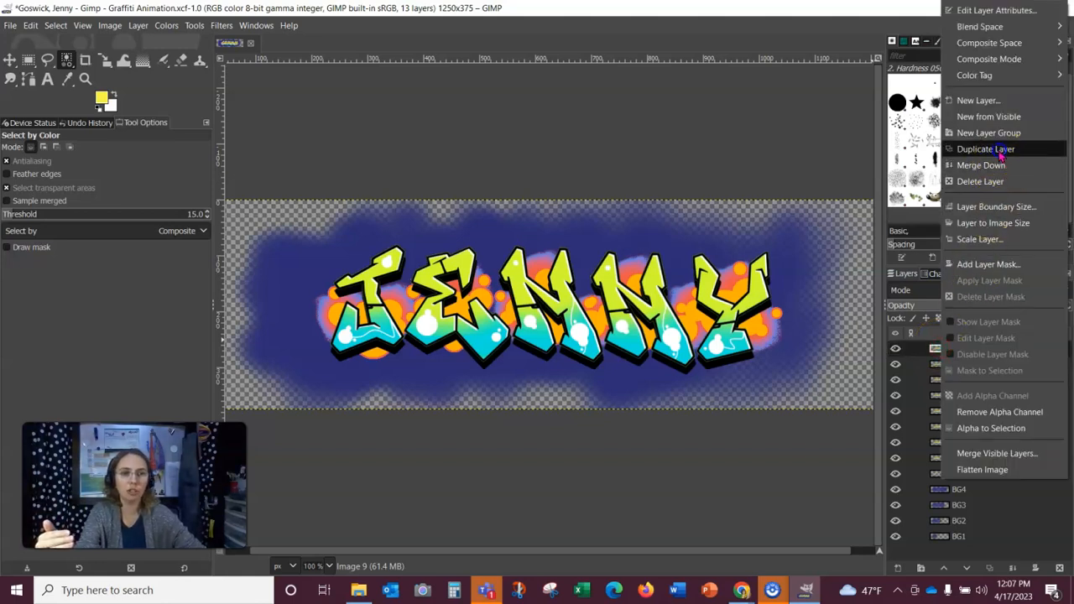
left_click(1002, 151)
left_click(962, 367)
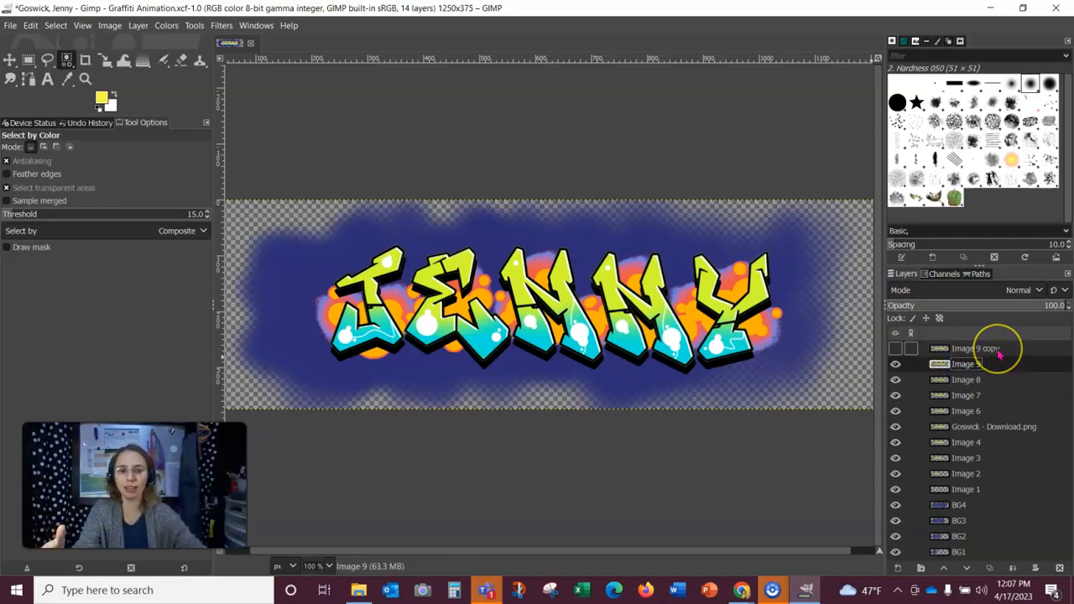
- Select the orange splatter behind the letters on the Image 9 layer by color and fill it with turquoise
left_click_drag(999, 355, 954, 351)
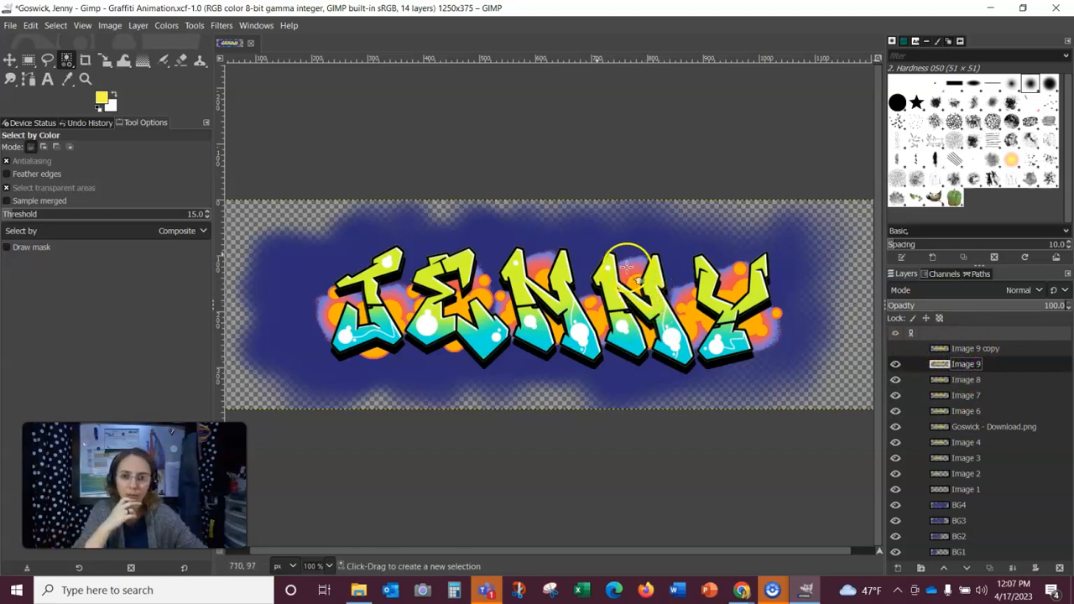
left_click(56, 25)
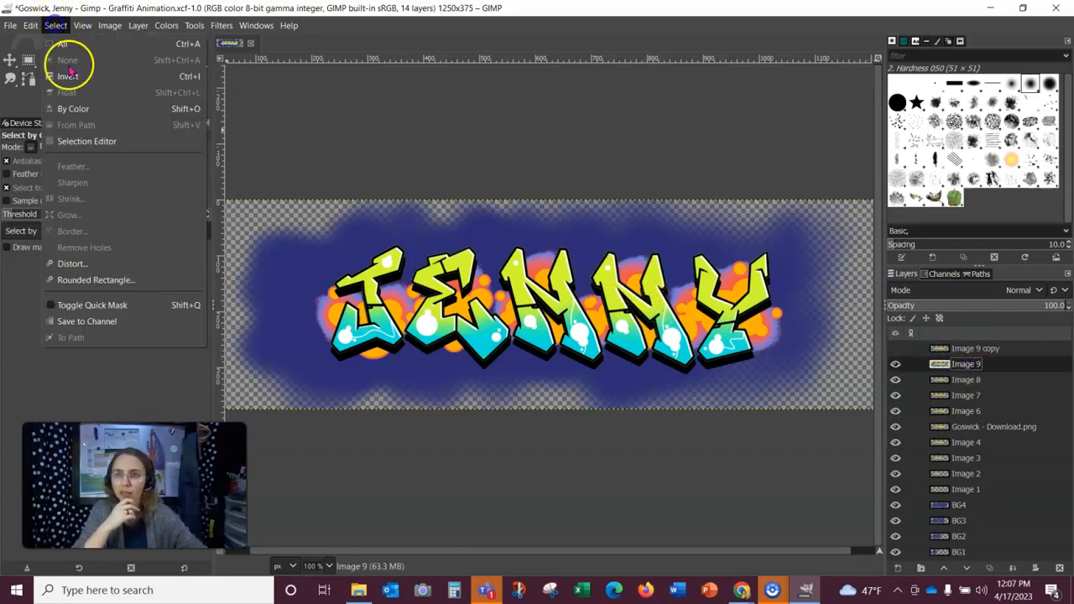
left_click(67, 106)
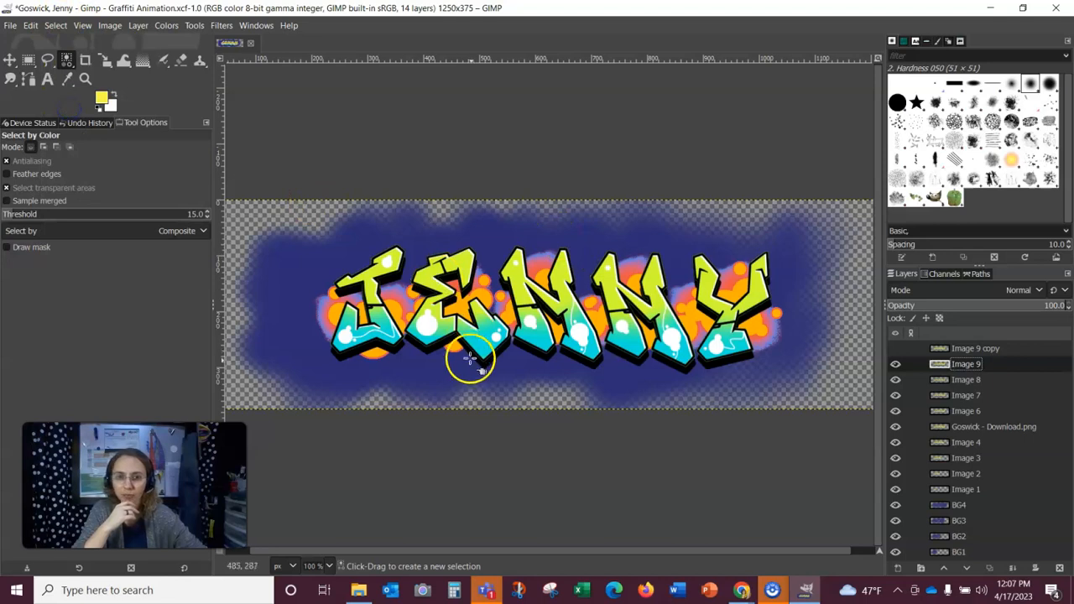
left_click(391, 313)
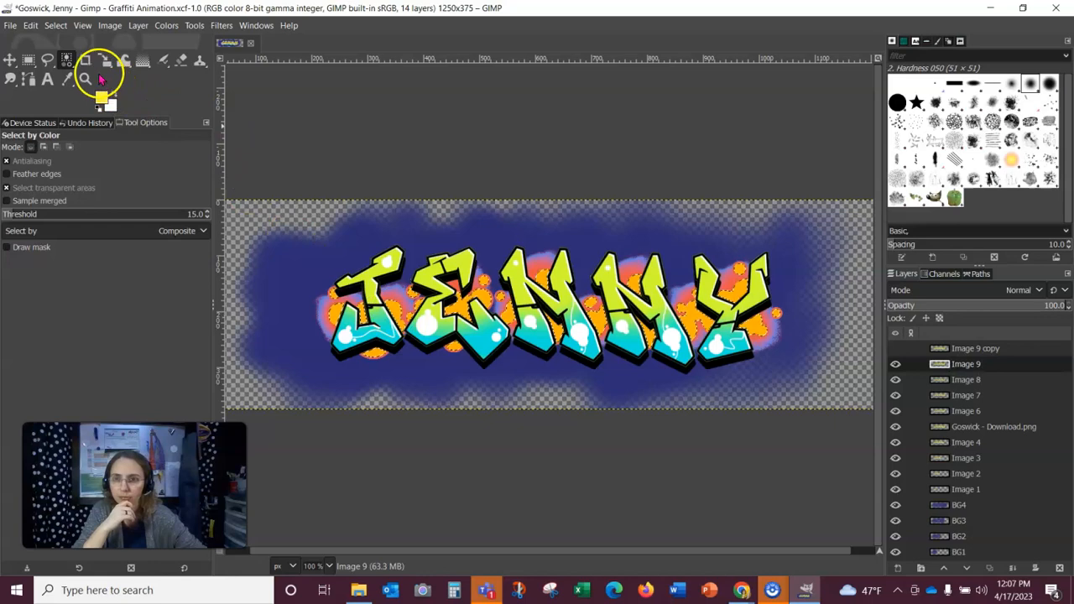
left_click(101, 98)
left_click(245, 74)
left_click(313, 248)
left_click(101, 98)
left_click(244, 134)
left_click(214, 79)
left_click(313, 247)
left_click(30, 25)
left_click(58, 271)
- Select the yellow-green upper letter areas by color and fill them with magenta
left_click(453, 270)
left_click(102, 98)
left_click(242, 94)
left_click(313, 248)
left_click(30, 25)
left_click(95, 273)
- Select the cyan lower letter areas by color and fill them with lime green
left_click(482, 344)
left_click(101, 98)
left_click(244, 167)
left_click(223, 73)
left_click(313, 248)
left_click(31, 25)
left_click(95, 273)
- Select the remaining reddish part of the splatter behind the letters by color and fill it with yellow
left_click(455, 282)
left_click(101, 98)
left_click(244, 174)
left_click(229, 73)
left_click(313, 247)
left_click(30, 25)
left_click(95, 273)
- Select the white letter highlights by color, fill them with dark magenta 900753, and clear the selection
left_click(577, 336)
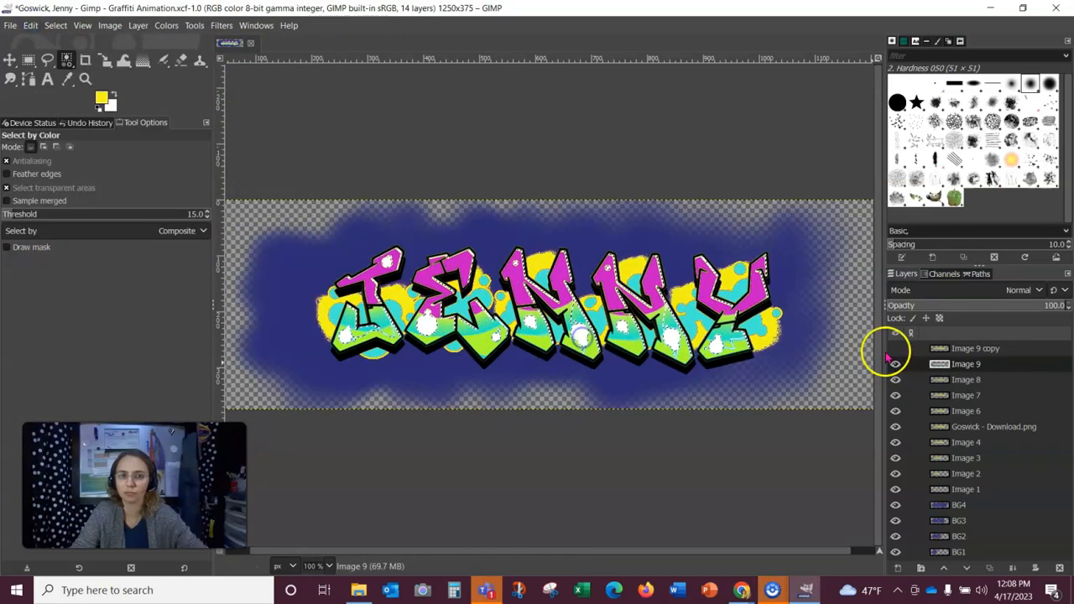
left_click(102, 98)
left_click(245, 80)
left_click(229, 150)
left_click(232, 122)
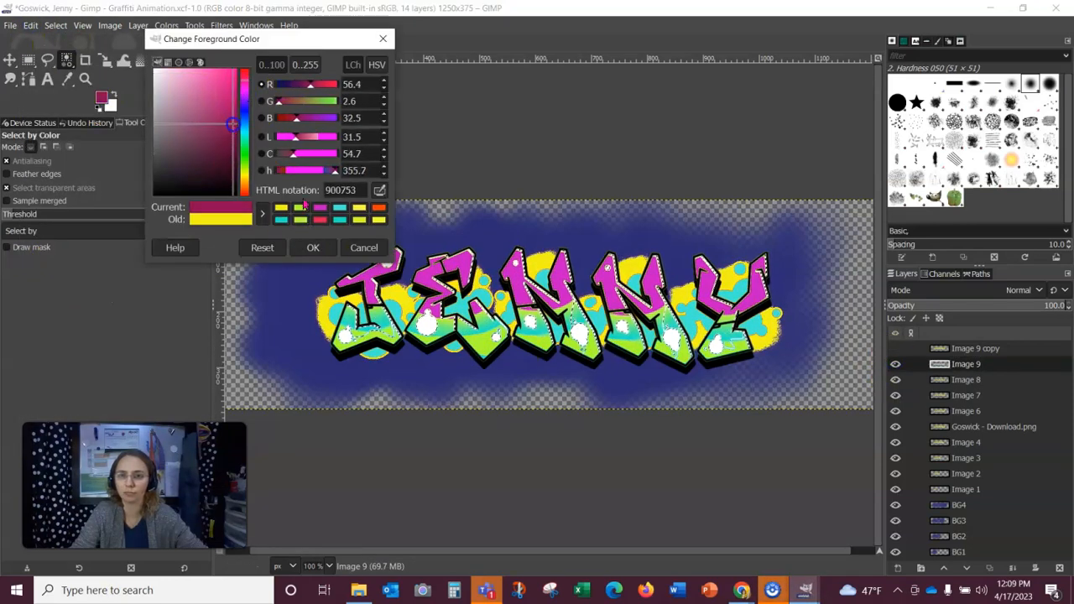
left_click(313, 247)
left_click(31, 25)
left_click(78, 269)
left_click(55, 25)
left_click(76, 62)
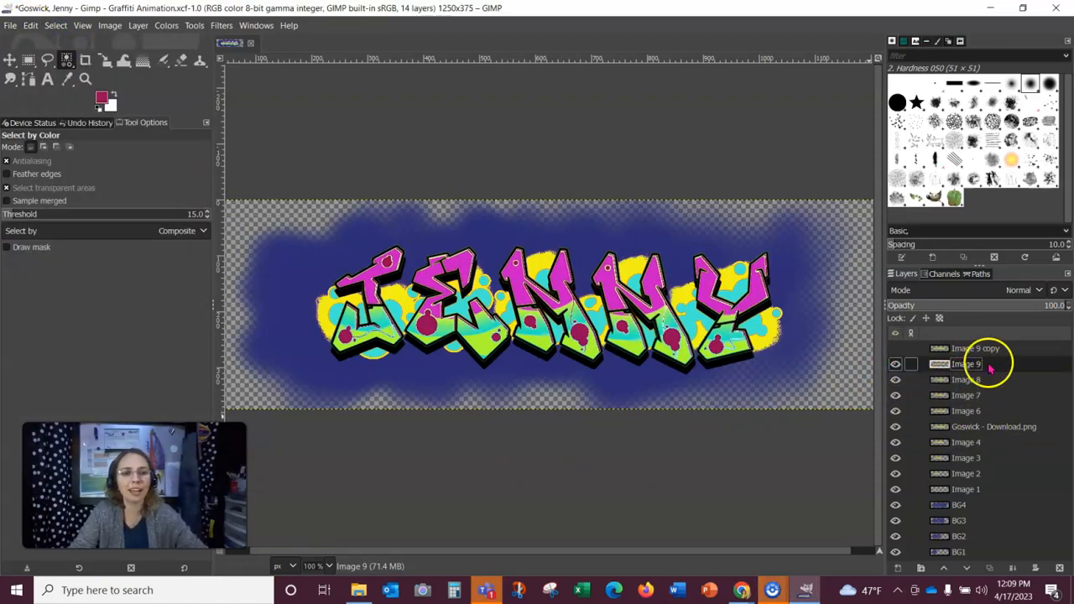
- Show the Image 9 copy layer and preview the animation in Playback, pausing and resuming it
left_click(894, 348)
left_click(895, 349)
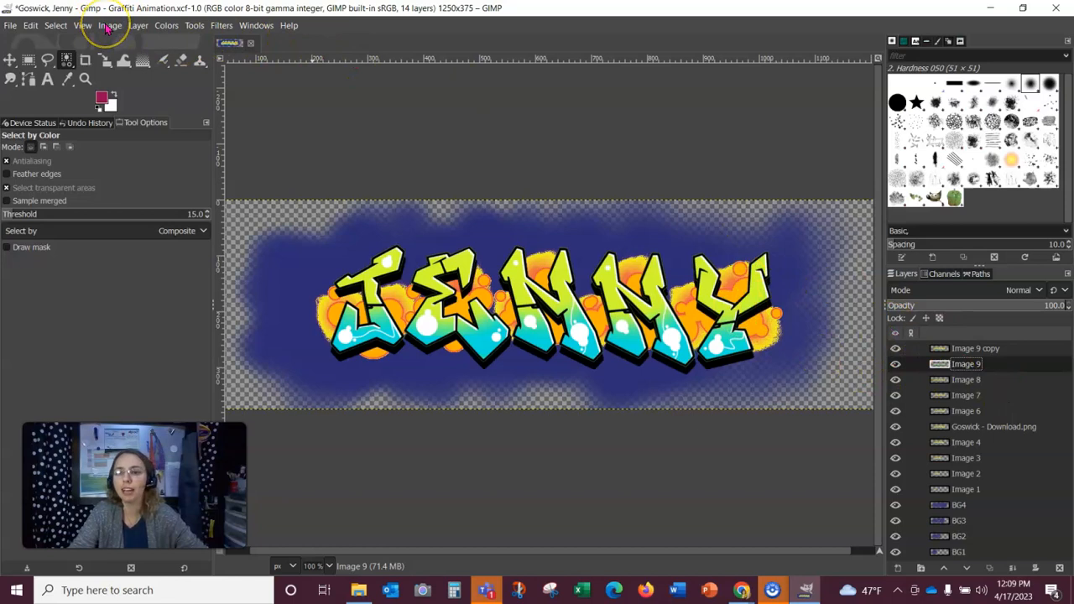
left_click(220, 27)
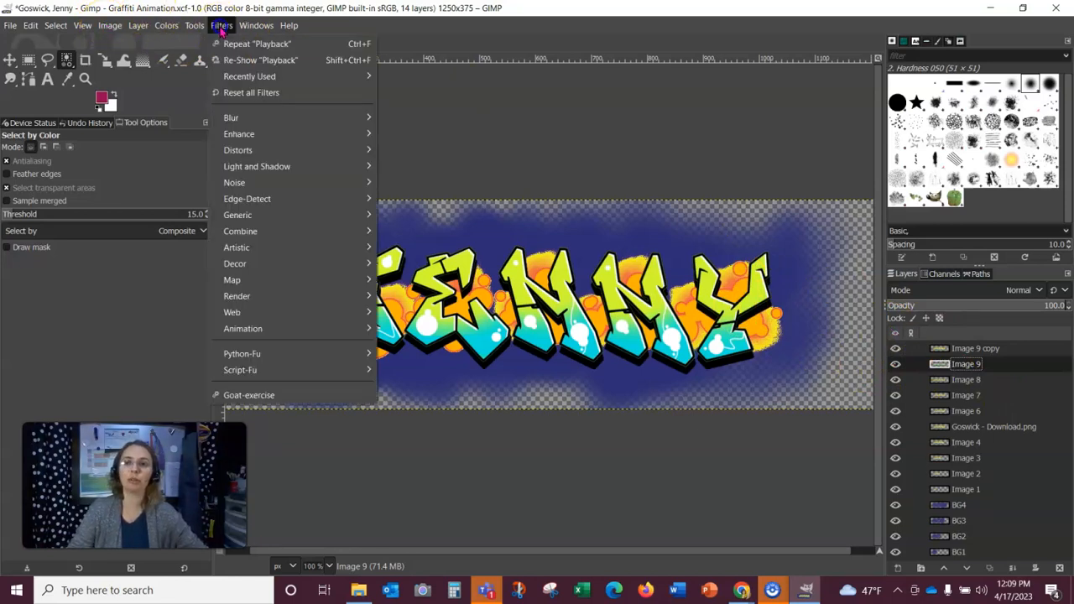
mouse_move(283, 328)
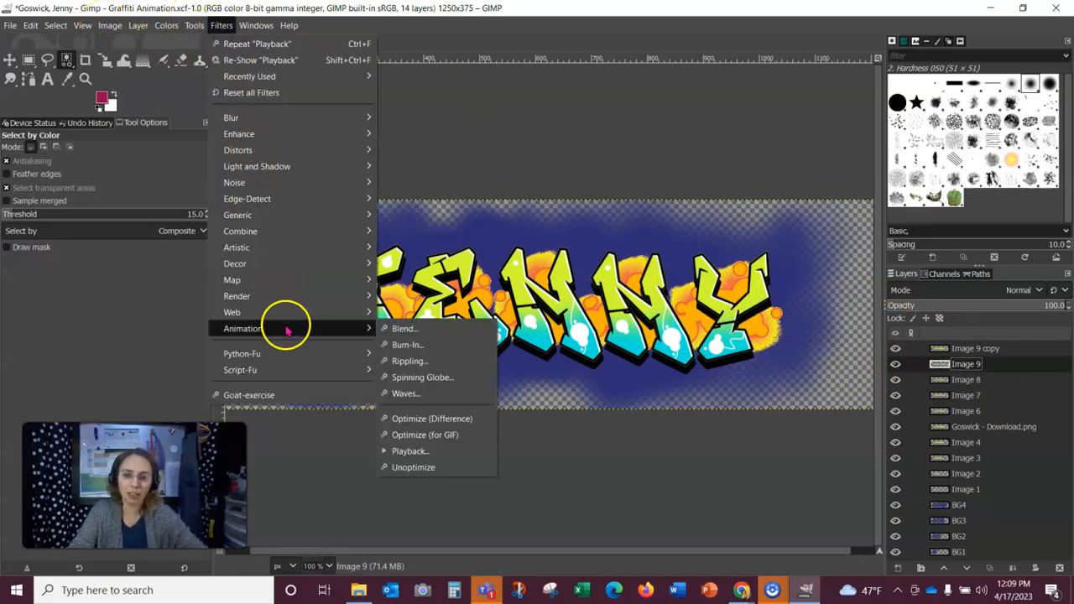
left_click(417, 451)
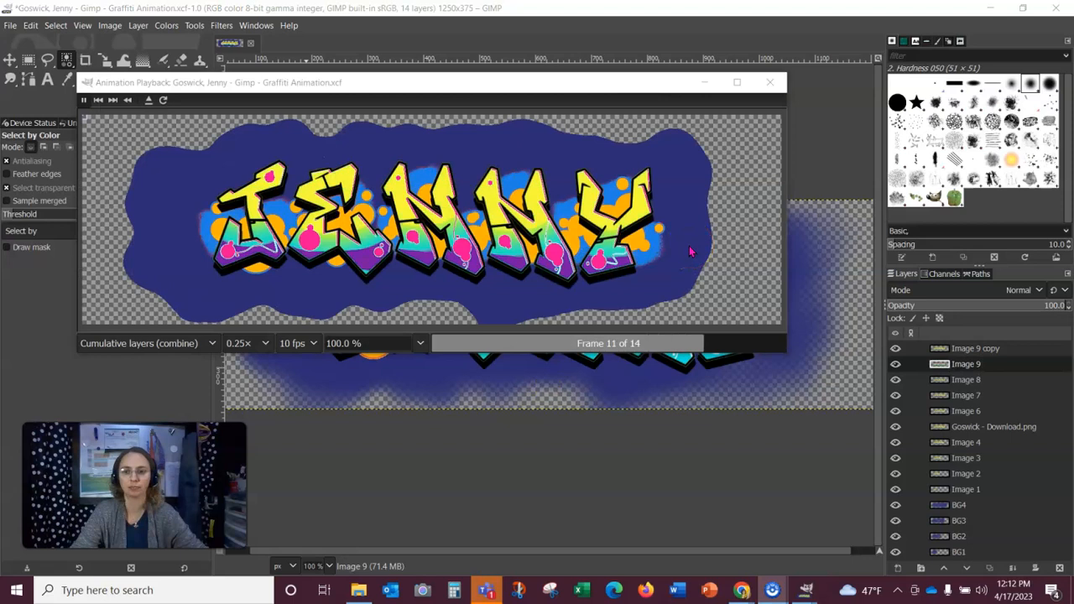
left_click(84, 102)
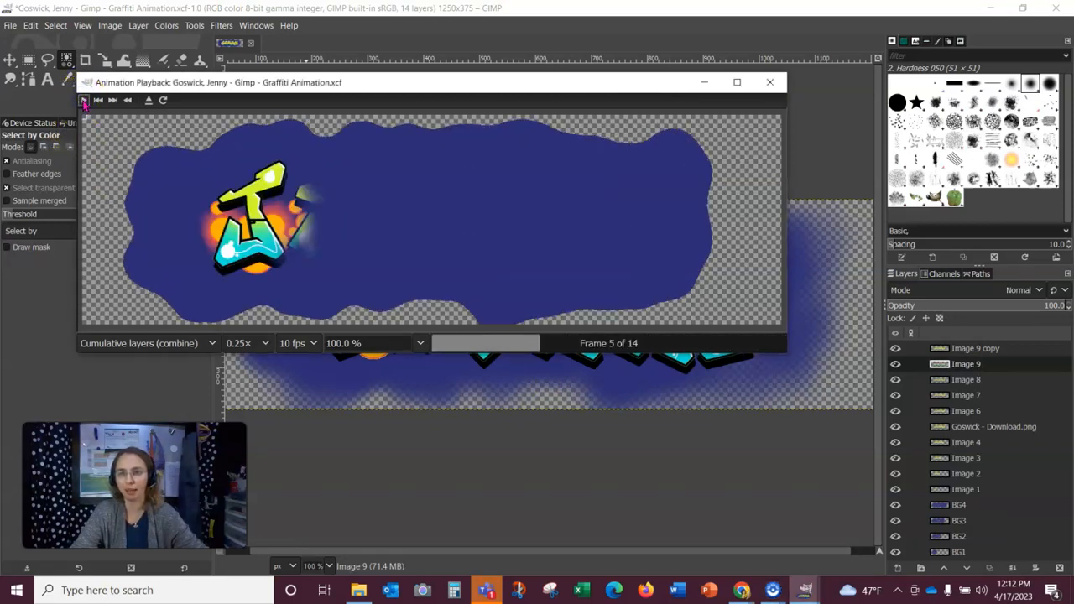
left_click(84, 101)
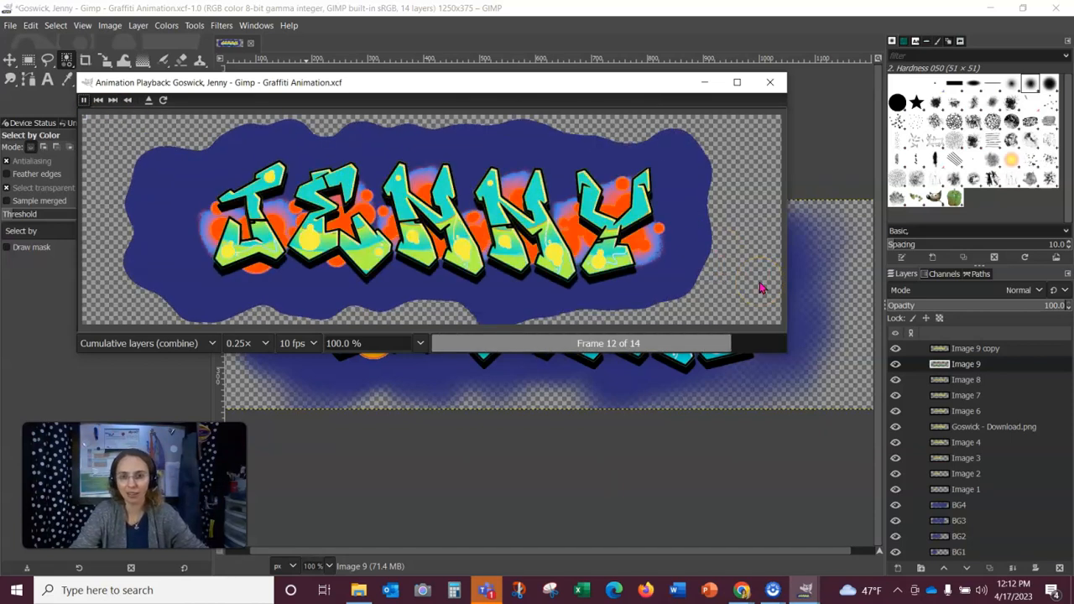
- Preview the animation at 0.5× speed, return it to 0.25×, and close the playback window
left_click(265, 343)
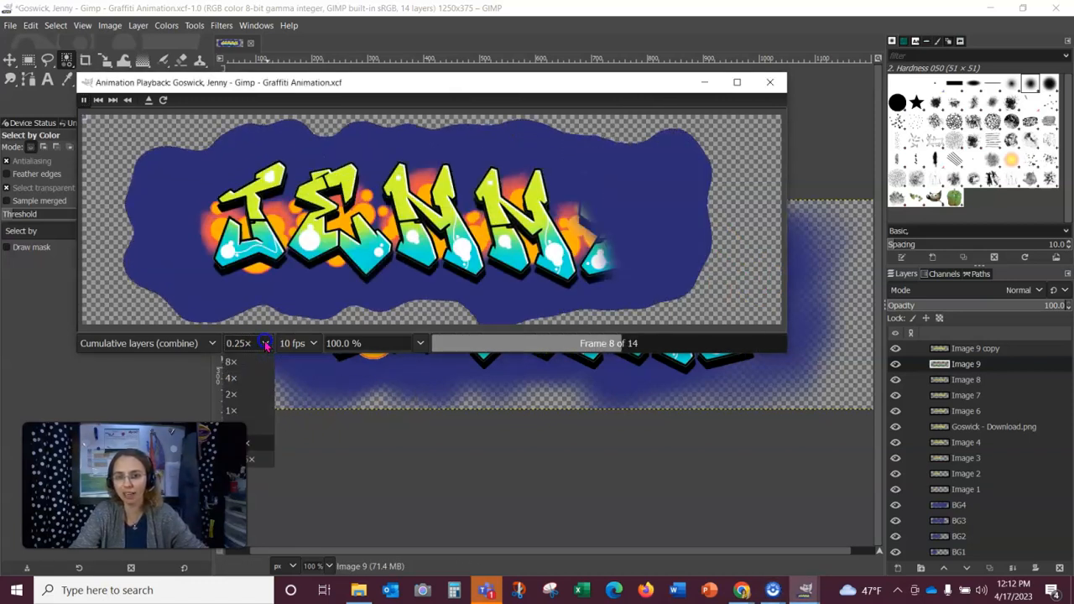
left_click(250, 427)
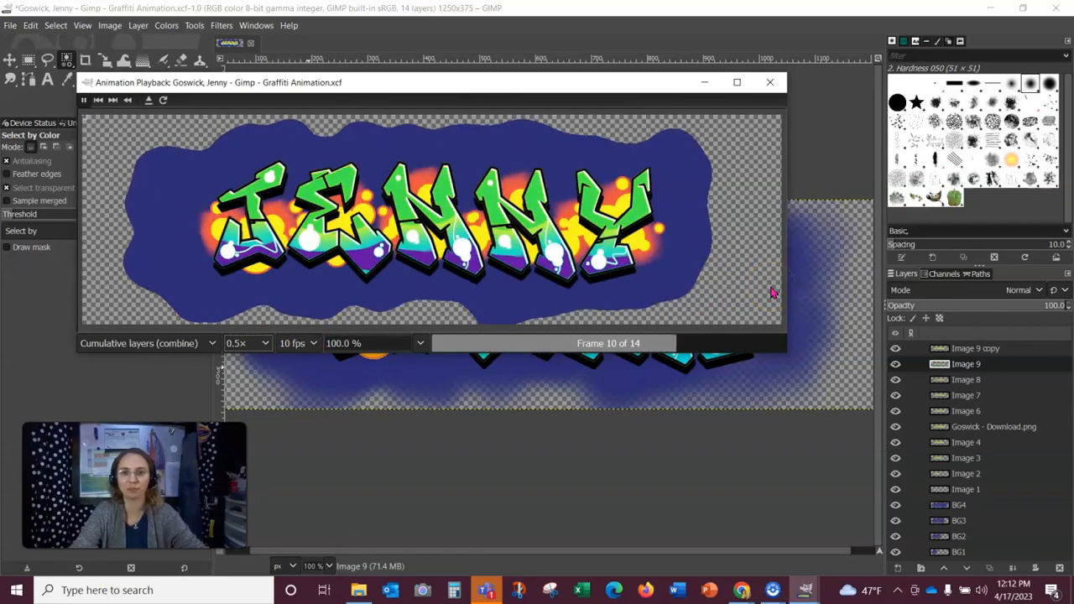
left_click(264, 344)
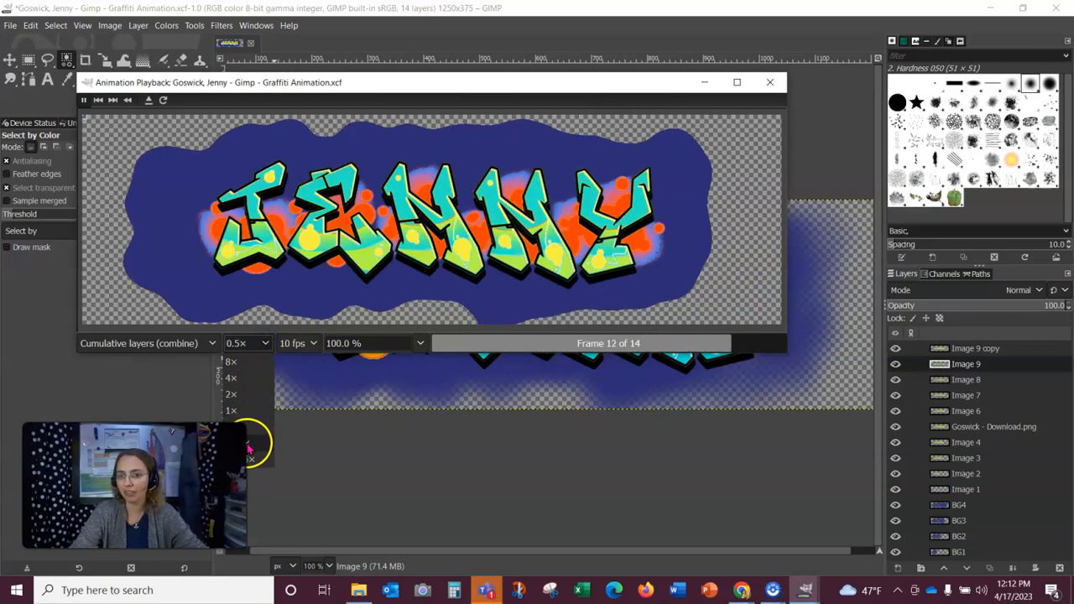
left_click(247, 451)
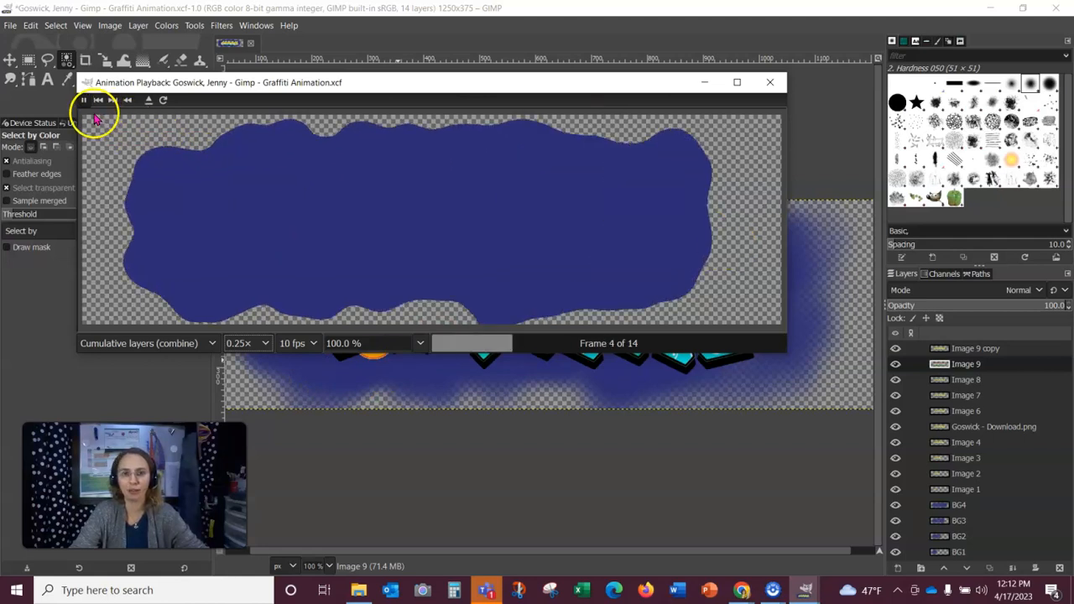
left_click(769, 83)
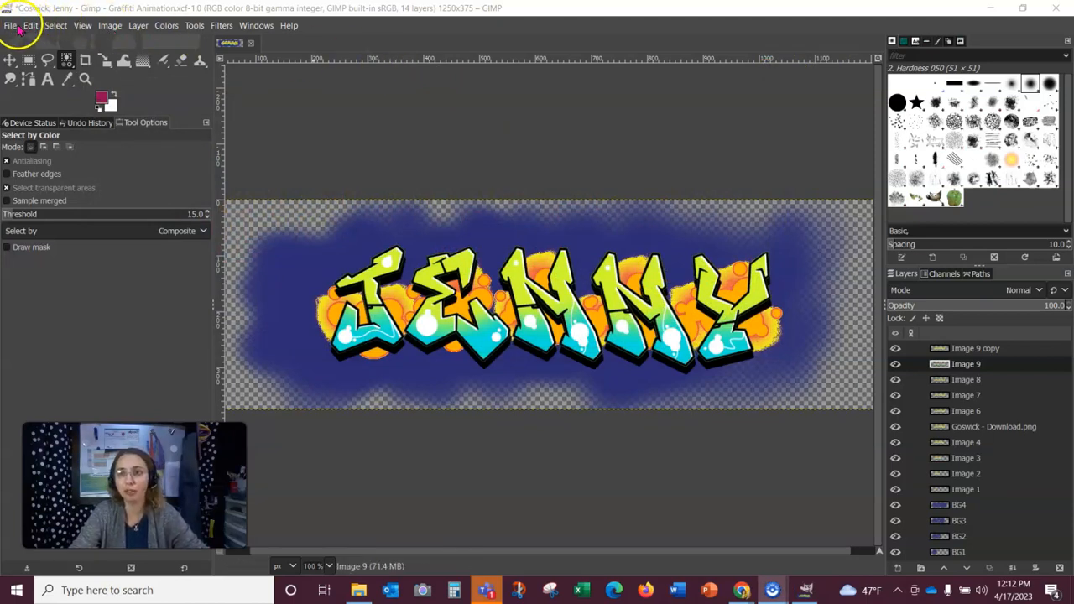
- Save the animation project, capture a screenshot of the whole GIMP window, and open the capture in Snip & Sketch
left_click(11, 25)
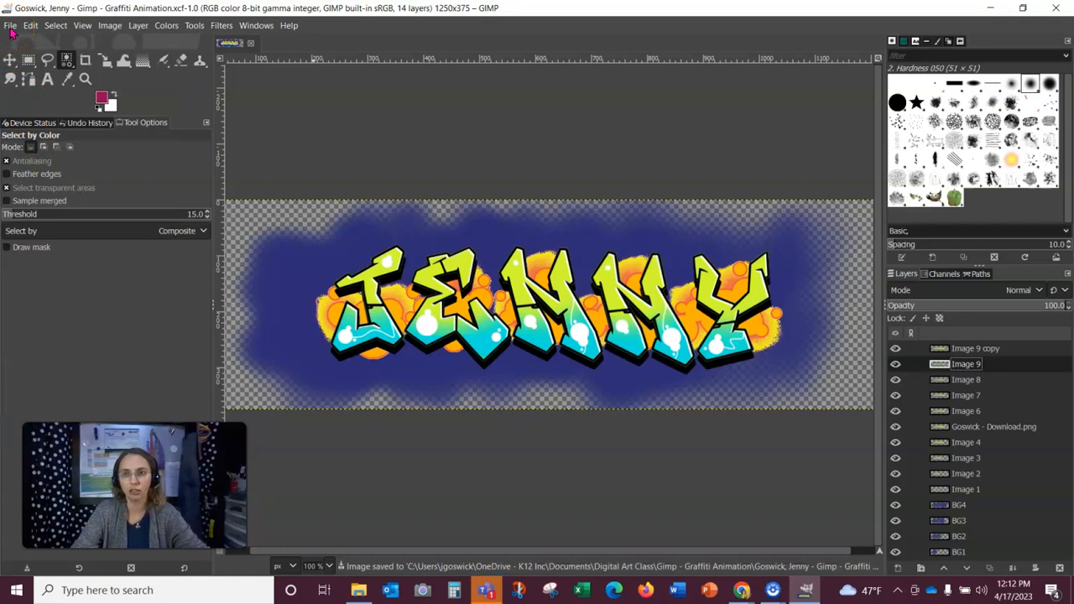
key("super+shift+s")
left_click_drag(2, 2, 1068, 574)
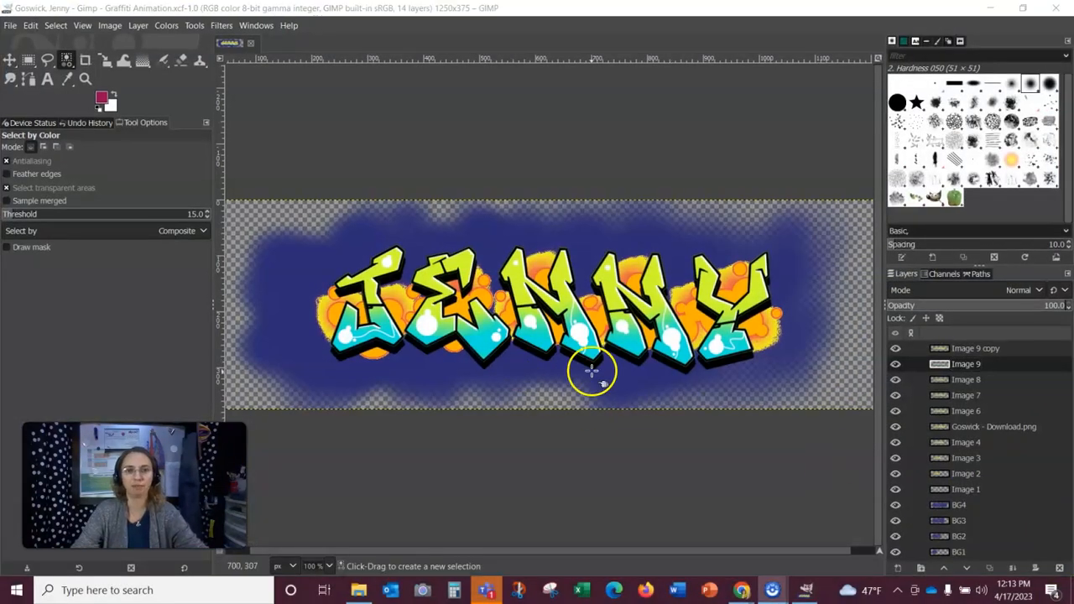
left_click(931, 411)
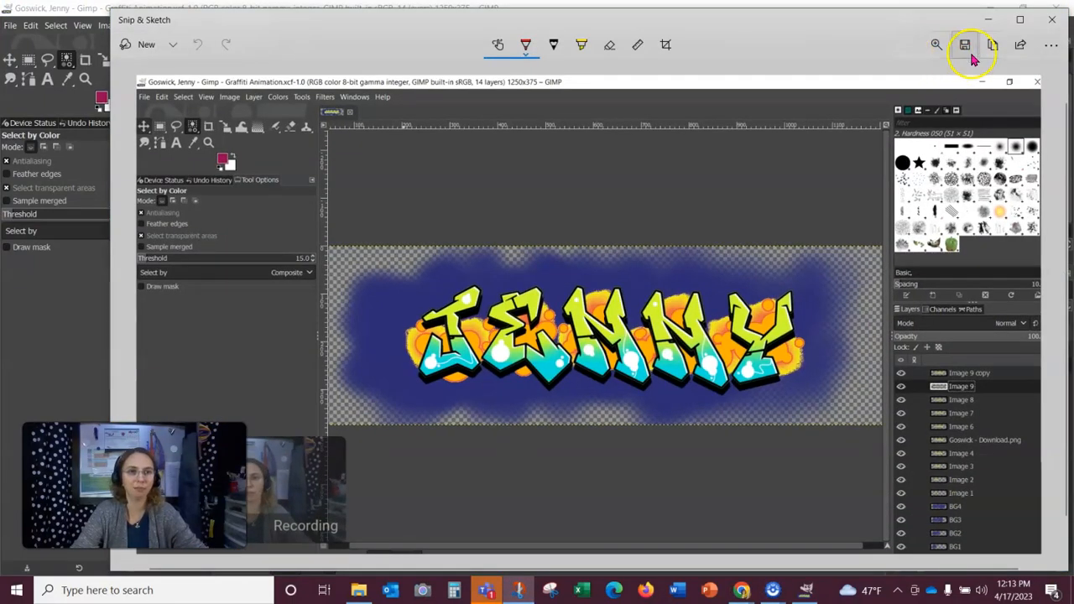
- Save the screenshot as a PNG named 12.07-Screenshot in the Screenshot folder and close Snip & Sketch
left_click(964, 46)
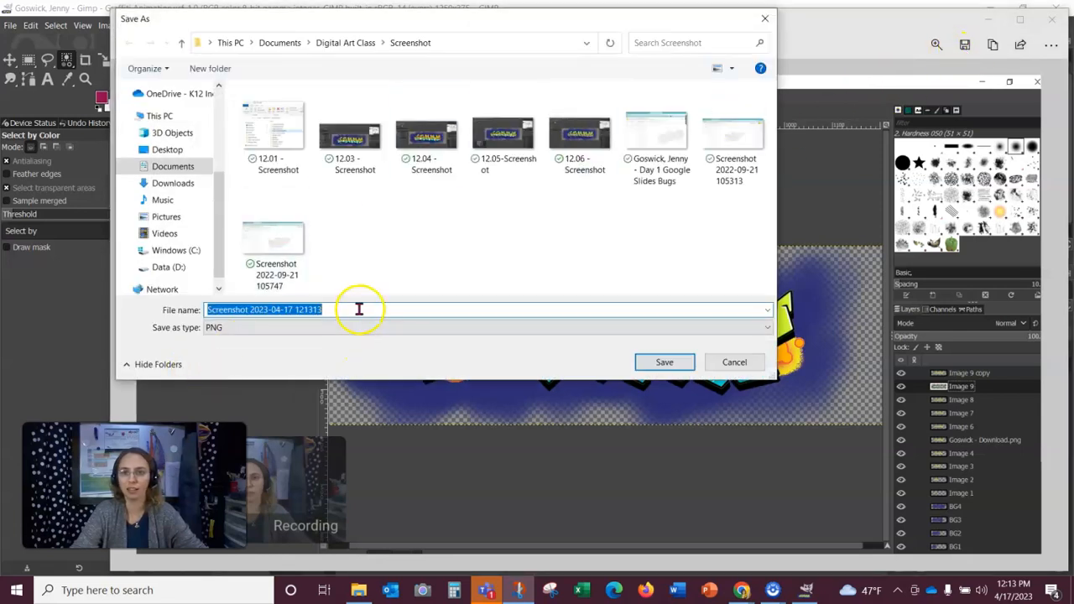
type("12")
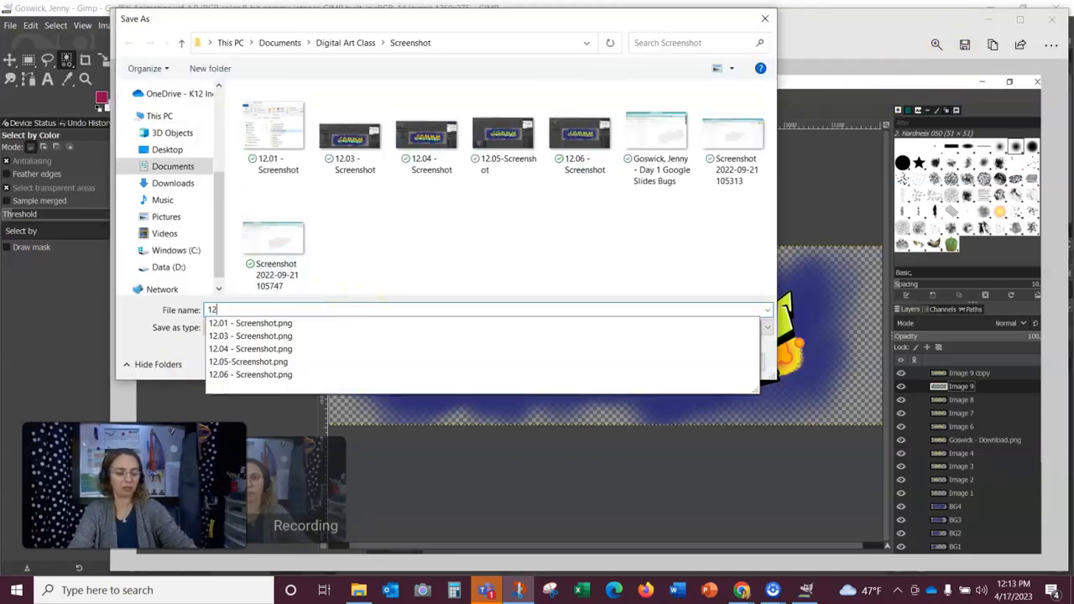
type(".07-Screenshot")
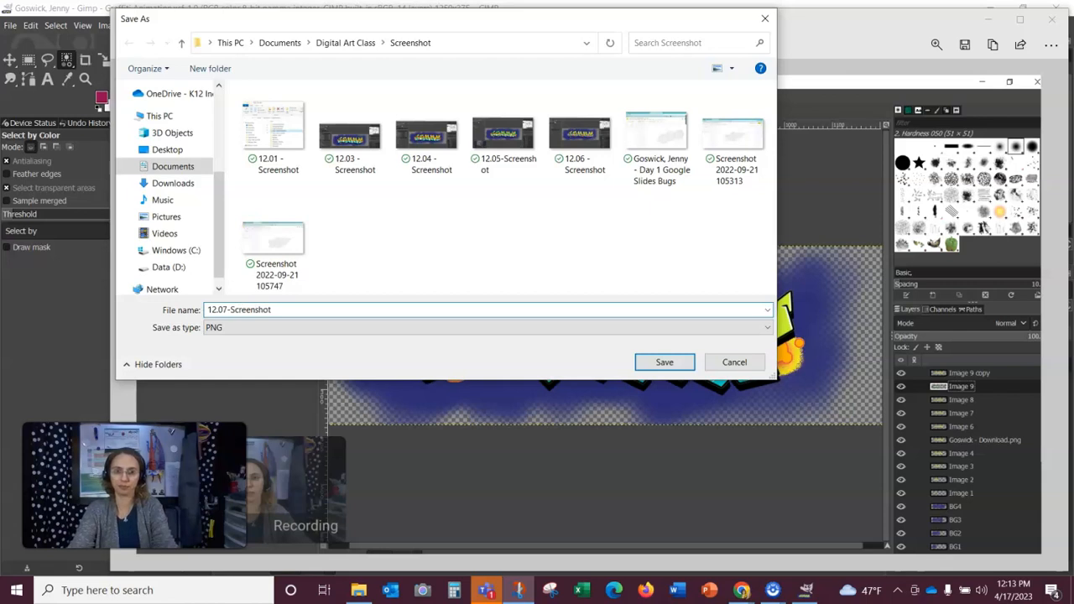
key("Return")
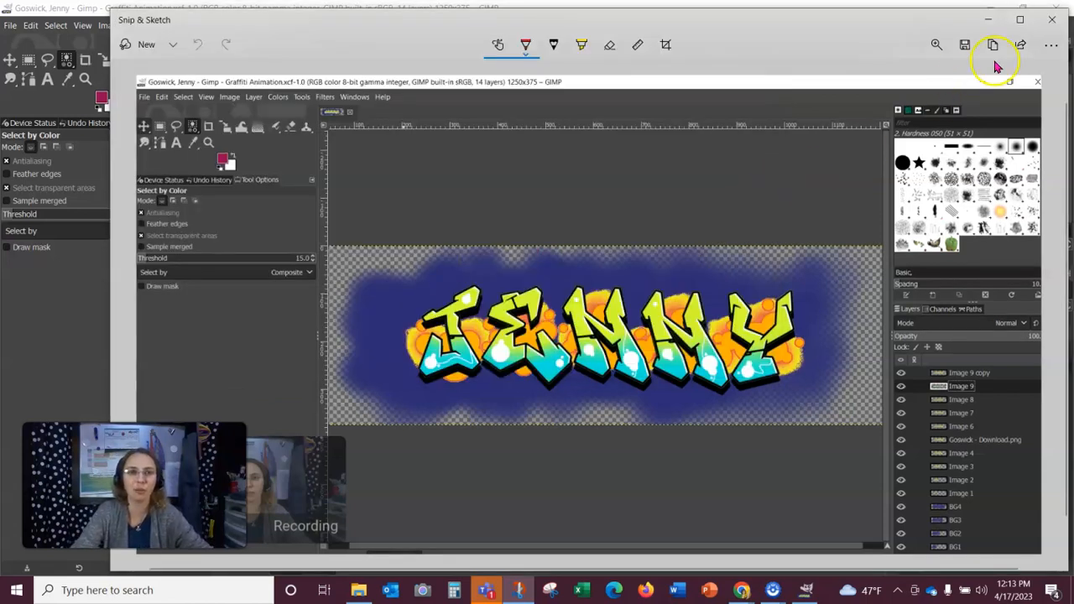
left_click(1055, 23)
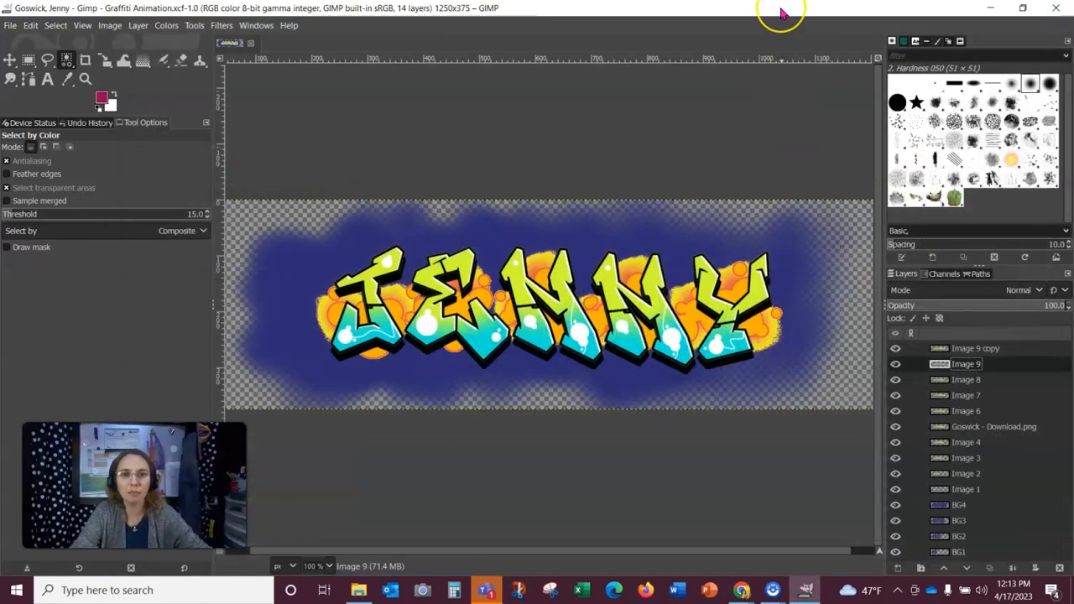